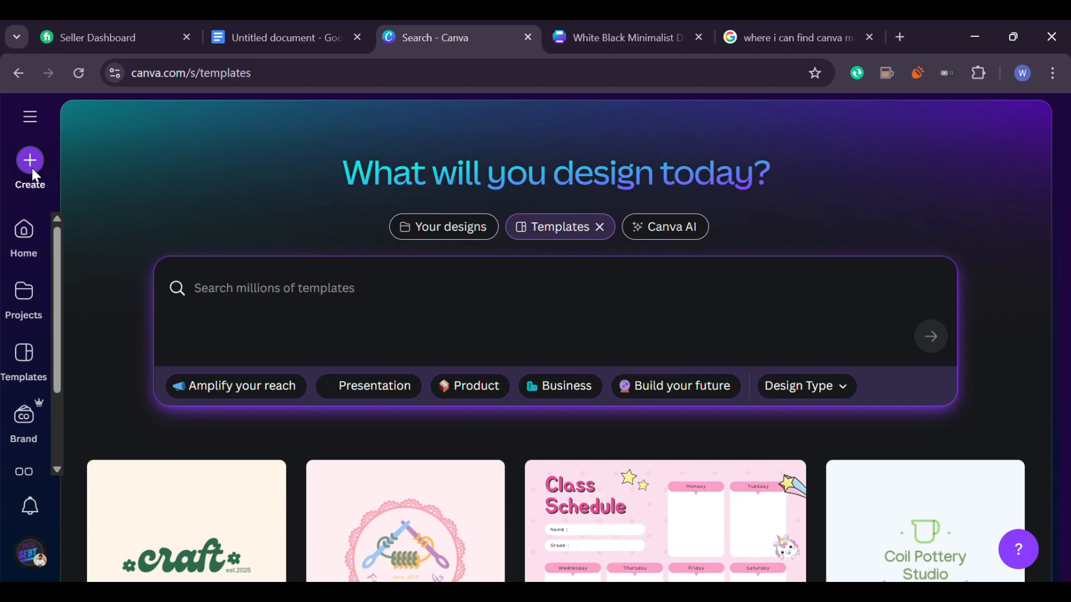
# Create a new doc design from the Weekly Fitness Planning template
pyautogui.click(31, 164)
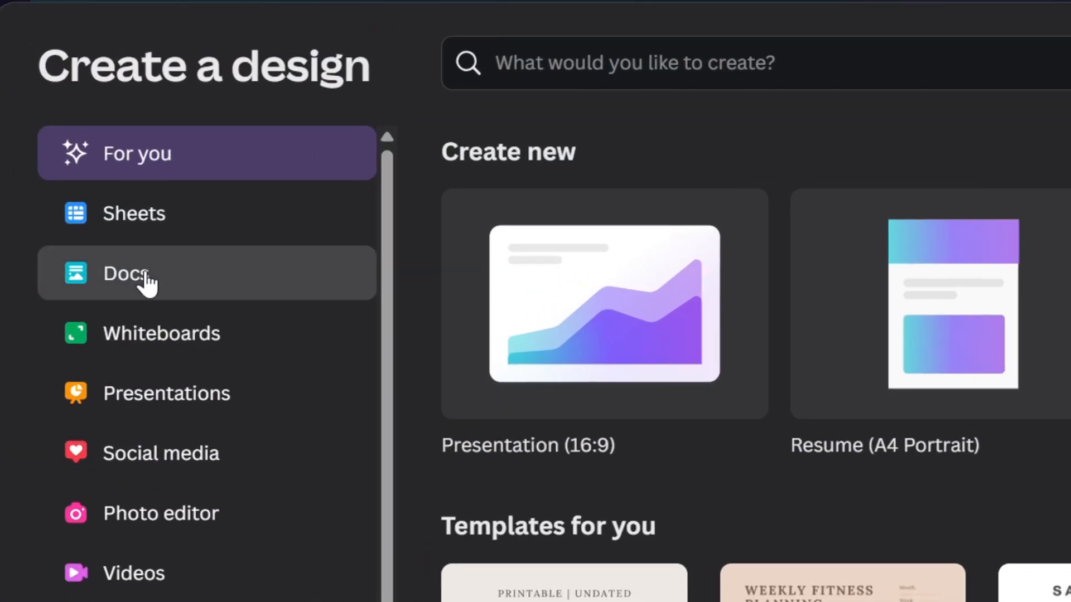
pyautogui.click(136, 274)
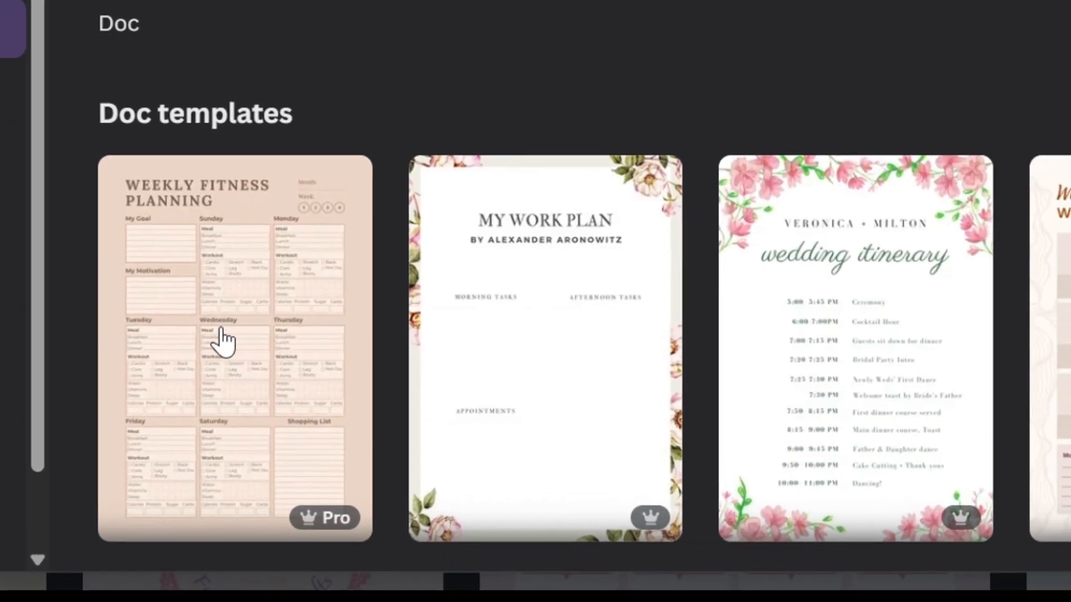
pyautogui.click(224, 340)
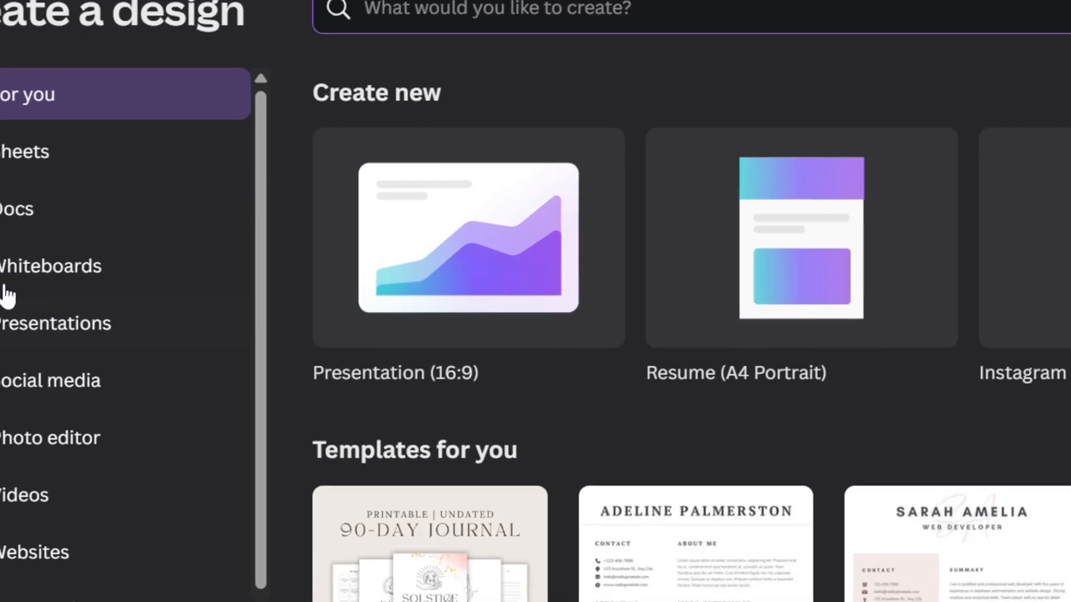
# Browse the sheet templates and create a spreadsheet from the pink Simple Sheet template
pyautogui.click(22, 151)
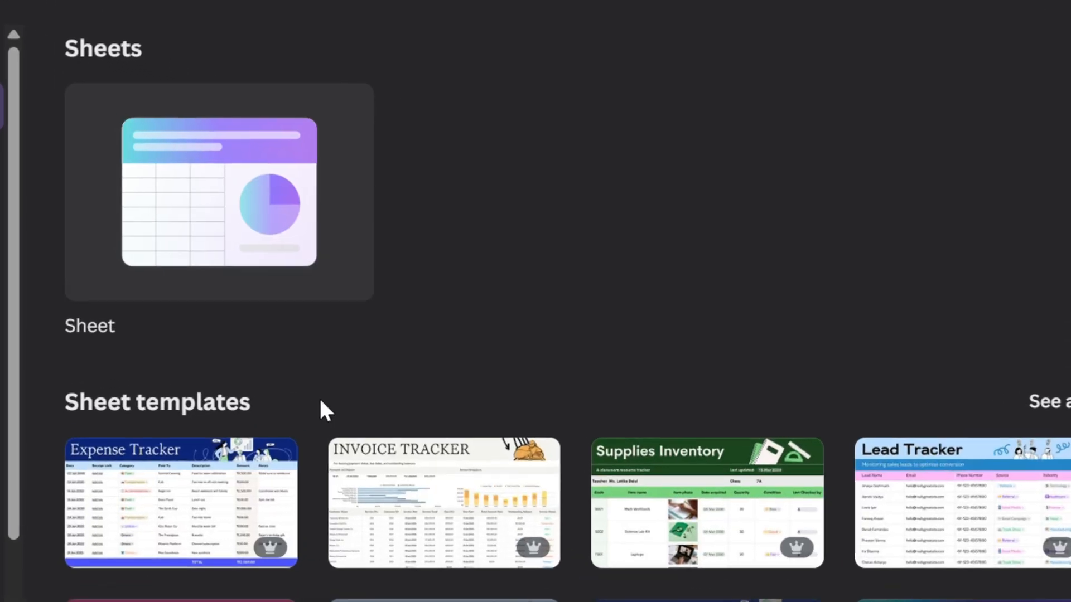
pyautogui.scroll(-5, 322, 413)
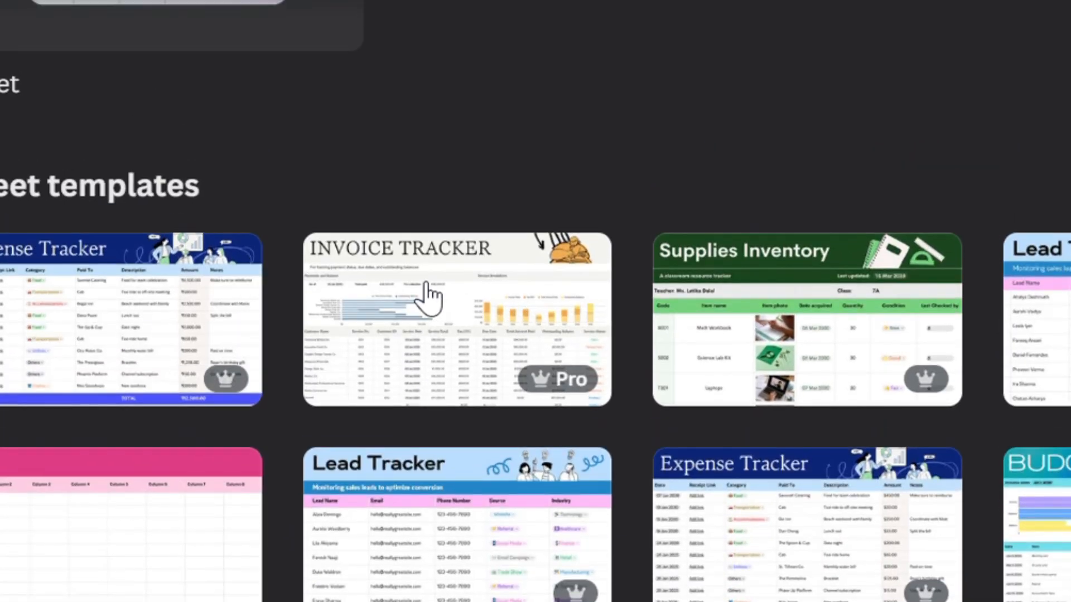
pyautogui.scroll(-3, 338, 552)
pyautogui.click(110, 371)
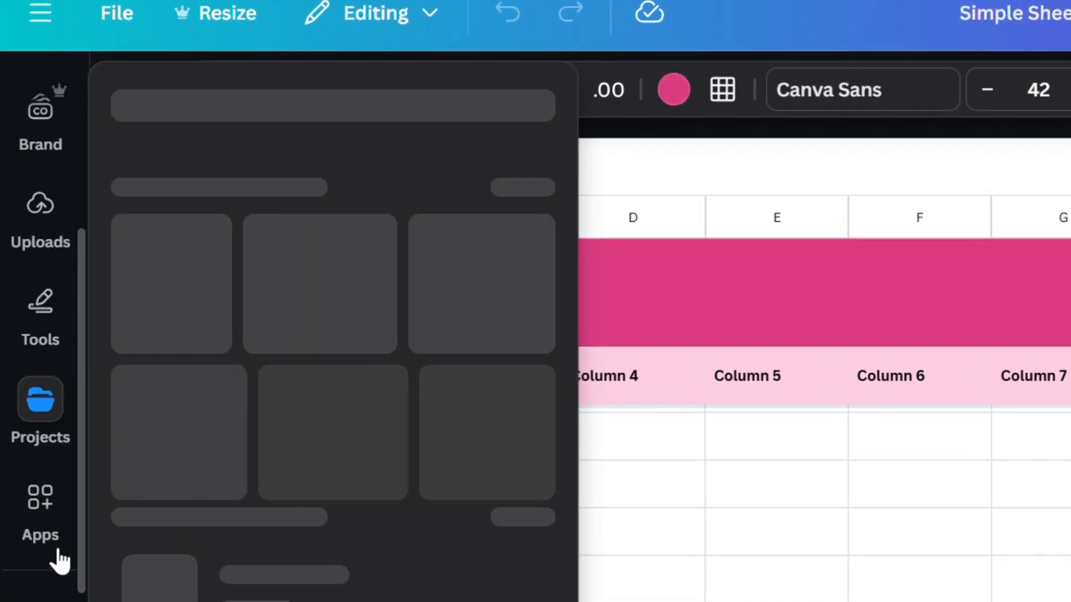
# Open the Bulk create app for the spreadsheet from the Canva apps collection
pyautogui.moveTo(34, 500)
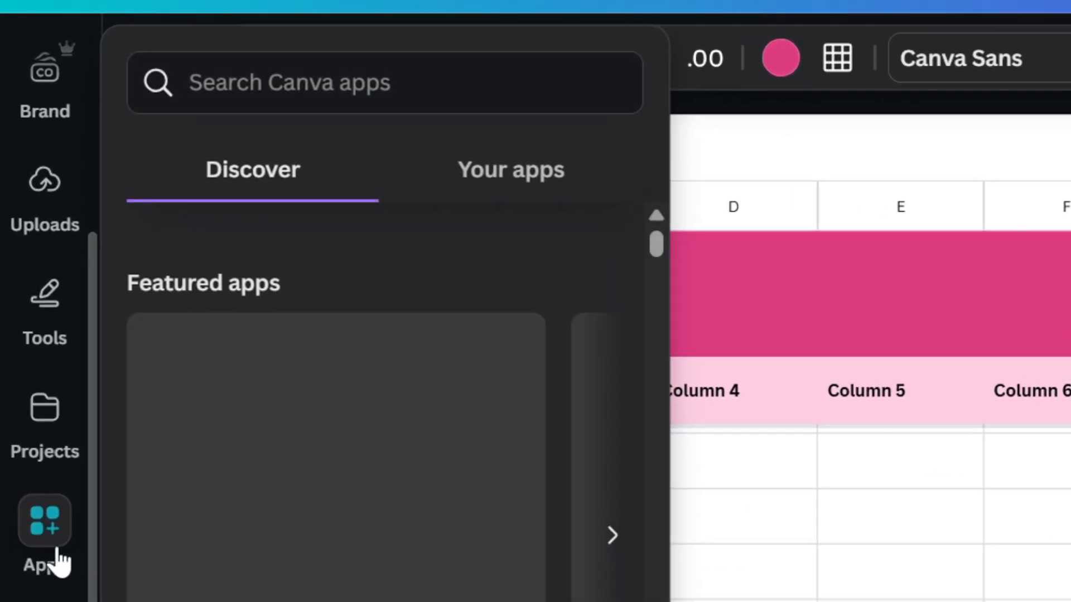
pyautogui.click(64, 577)
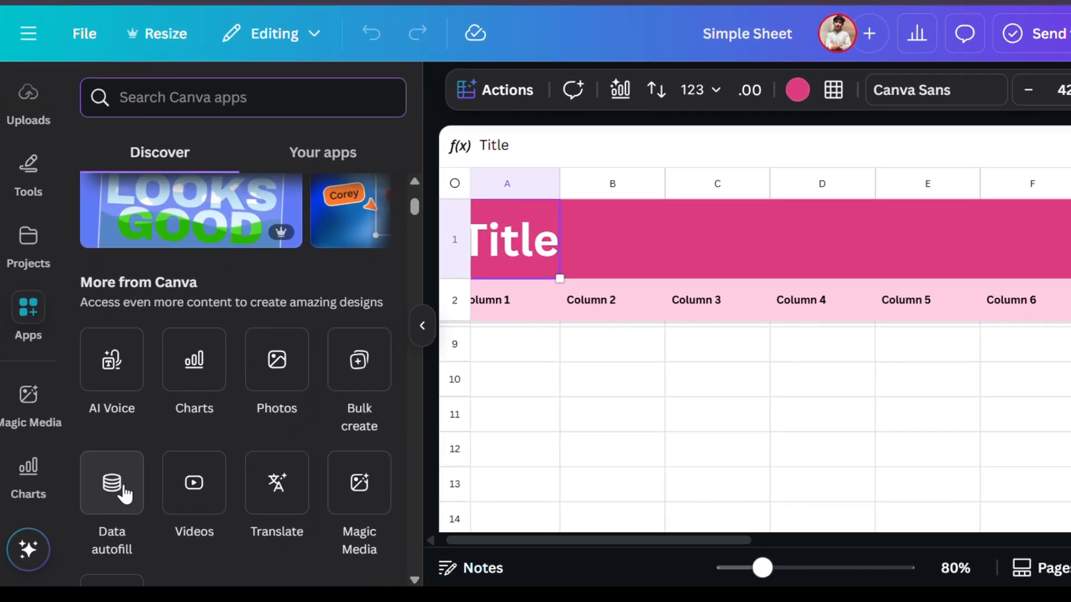
pyautogui.scroll(-2, 270, 438)
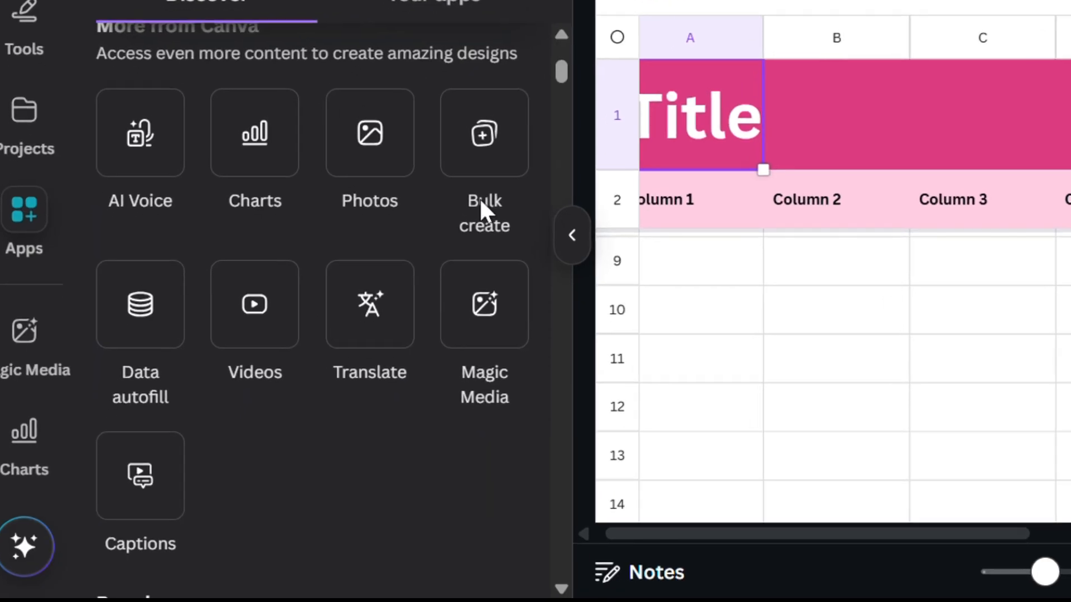
pyautogui.click(524, 106)
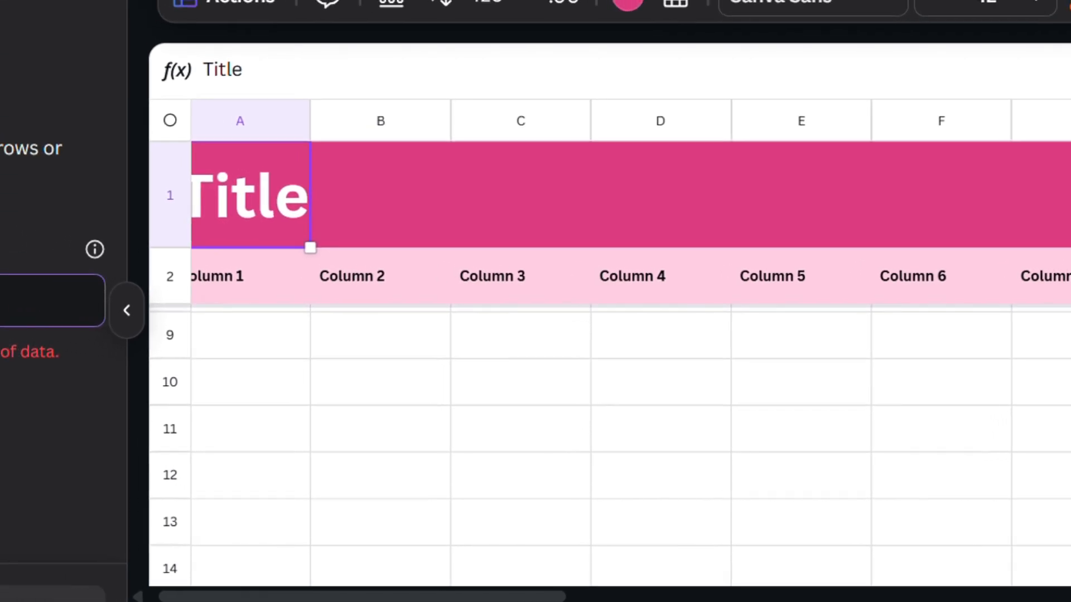
# Enter A1 as the selected data range in the Bulk create data setup and select the entry for editing
pyautogui.scroll(-5, 490, 356)
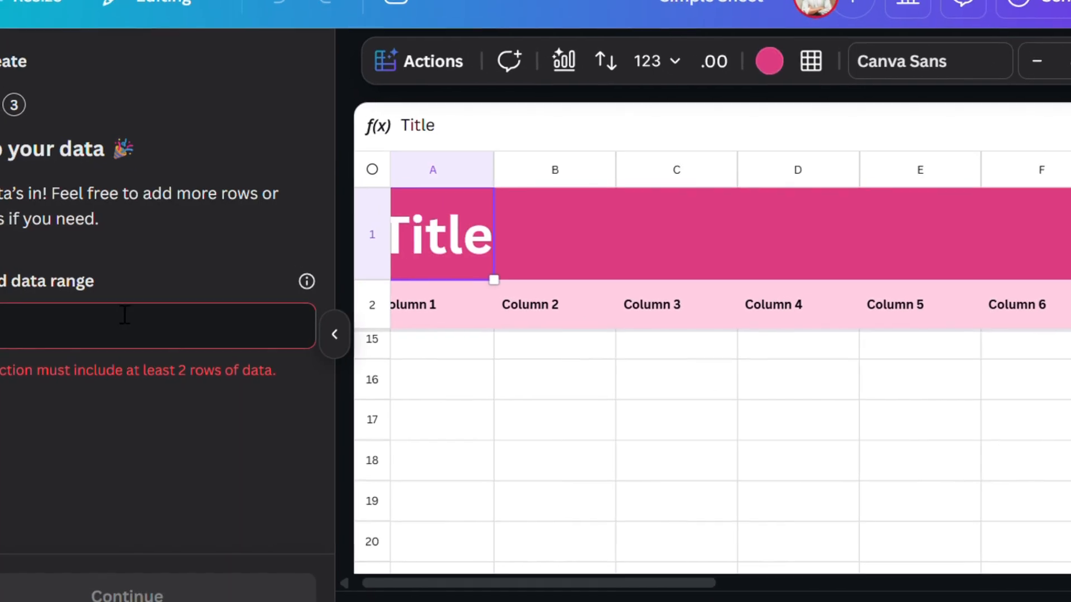
pyautogui.click(124, 315)
pyautogui.write('A1')
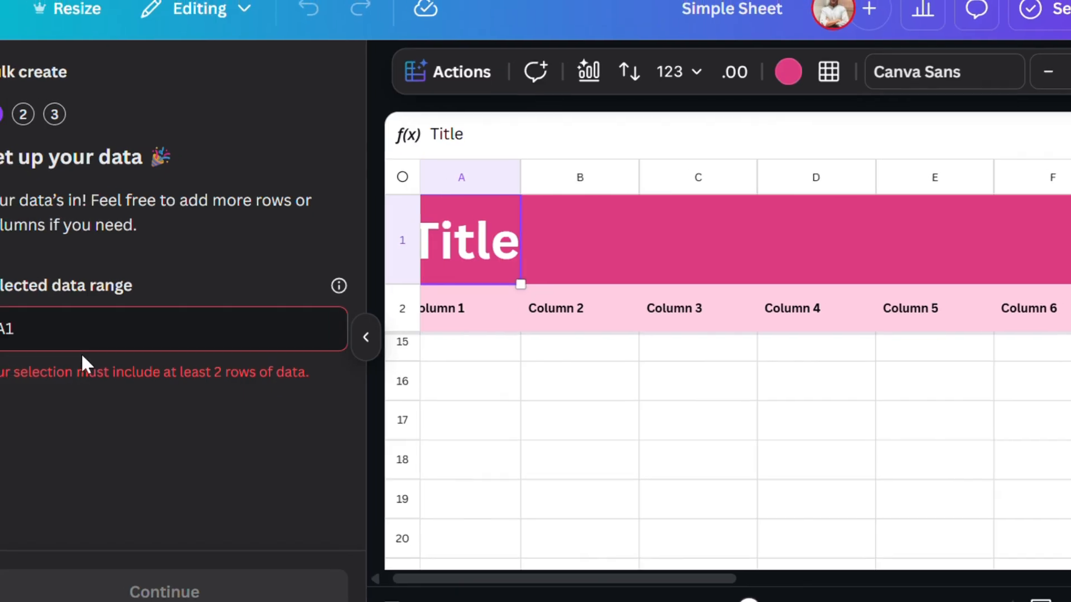
pyautogui.hotkey('ctrl', 'a')
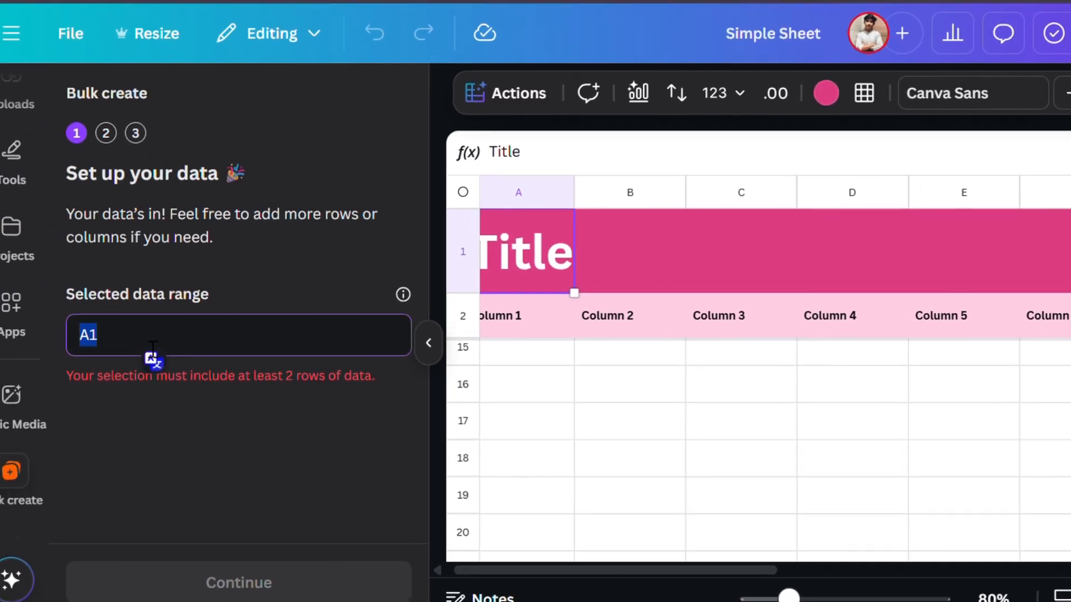
pyautogui.write('spreadsheet')
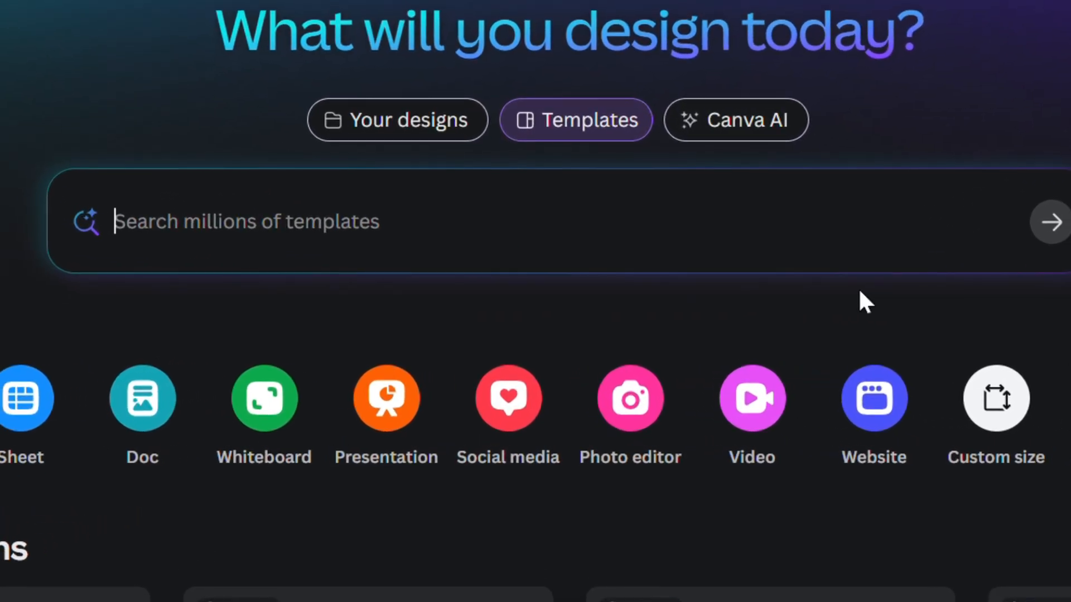
# Look through the recent designs on the Canva home page and open the apps page
pyautogui.scroll(-8, 313, 385)
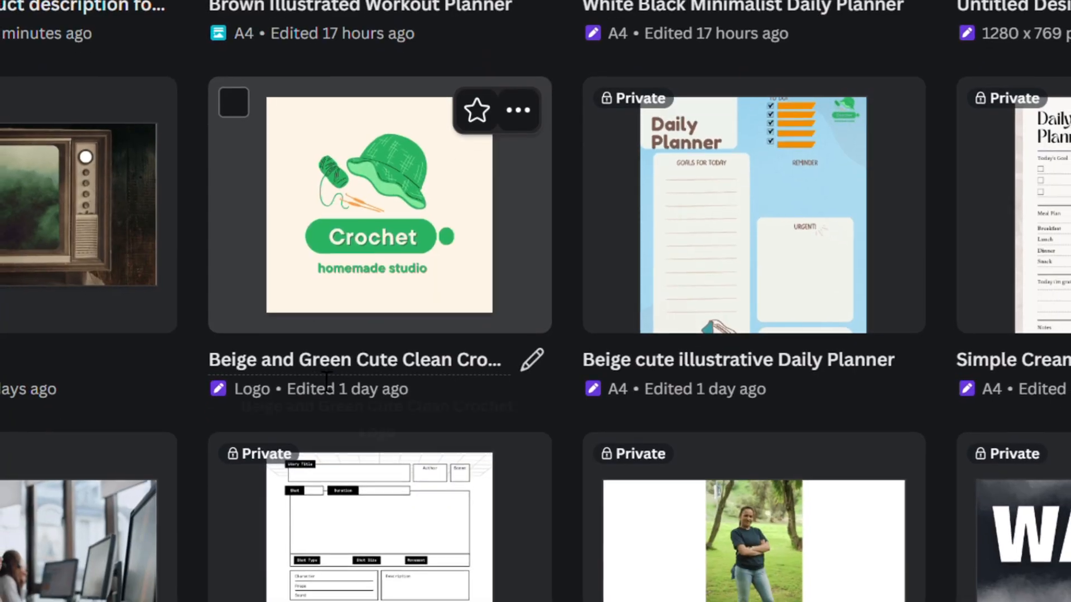
pyautogui.scroll(8, 327, 382)
pyautogui.scroll(-4, 535, 334)
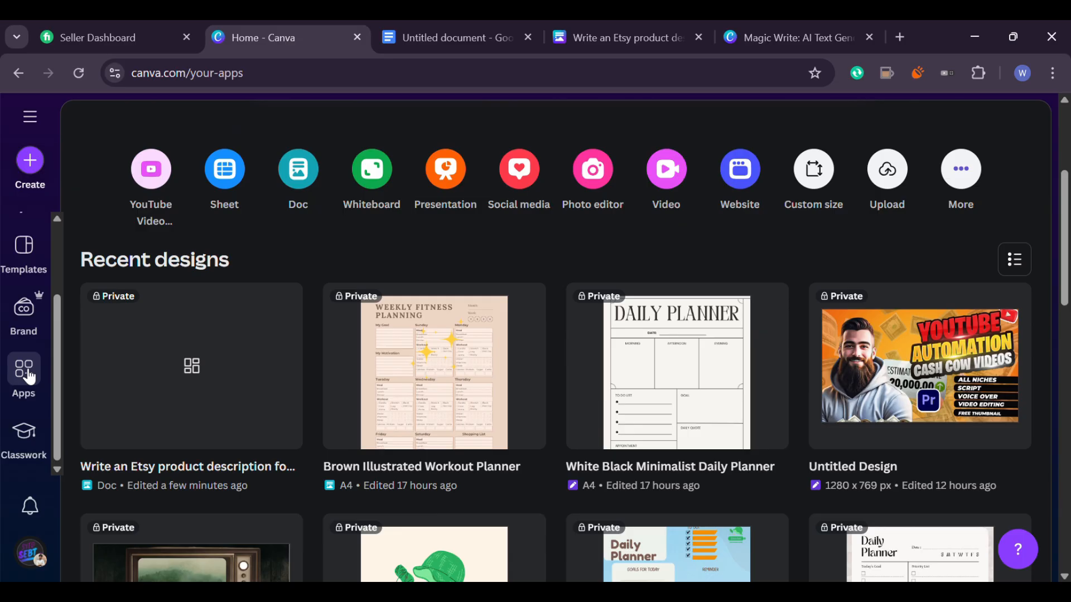
pyautogui.click(24, 368)
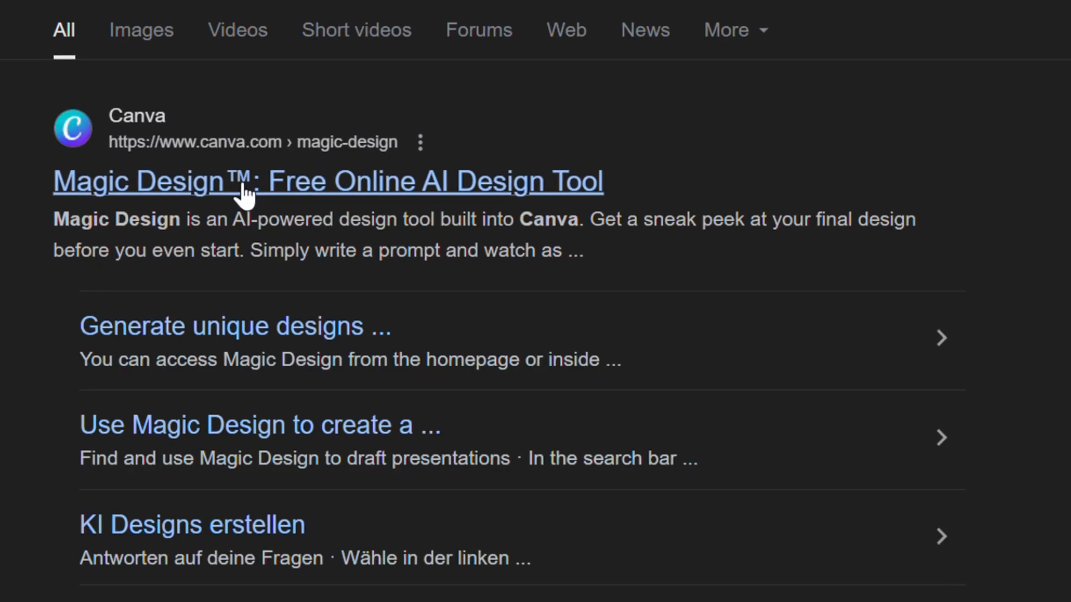
# Switch to the Google results and open the Magic Design: Free Online AI Design Tool page
pyautogui.click(251, 170)
pyautogui.moveTo(136, 414); pyautogui.dragTo(673, 405)
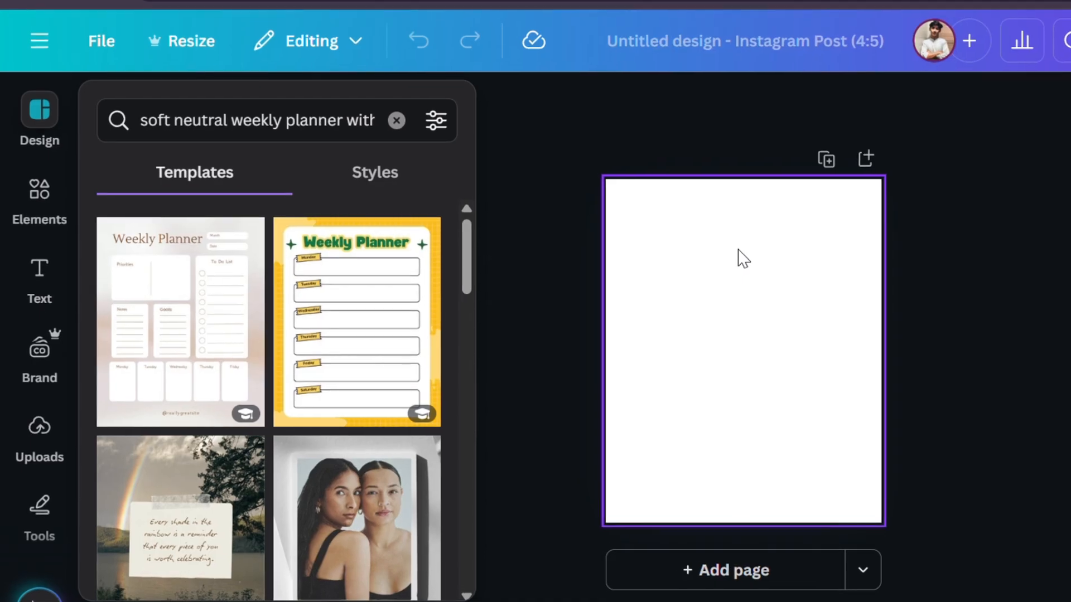
# Browse the soft neutral weekly planner templates and apply the beige Weekly Planner template to the blank Instagram post page
pyautogui.scroll(-1, 245, 519)
pyautogui.scroll(-5, 259, 525)
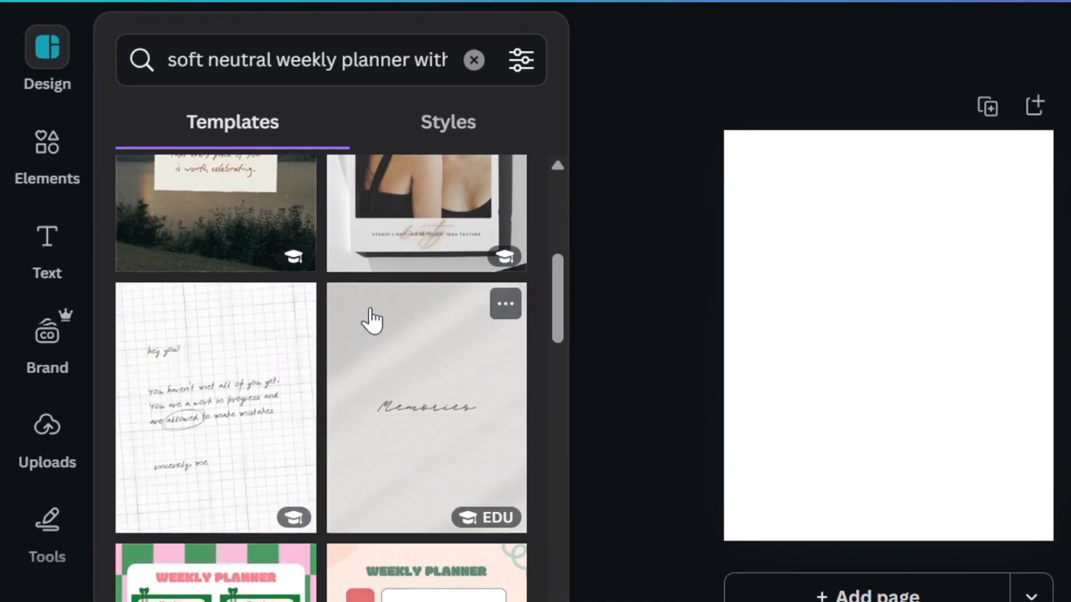
pyautogui.scroll(4, 212, 211)
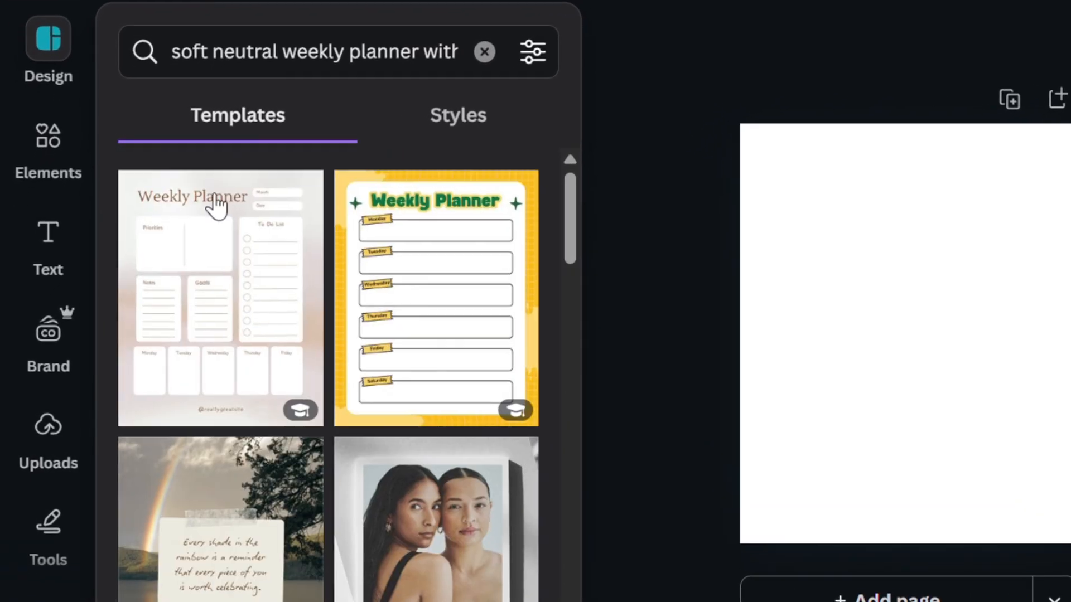
pyautogui.scroll(-10, 424, 343)
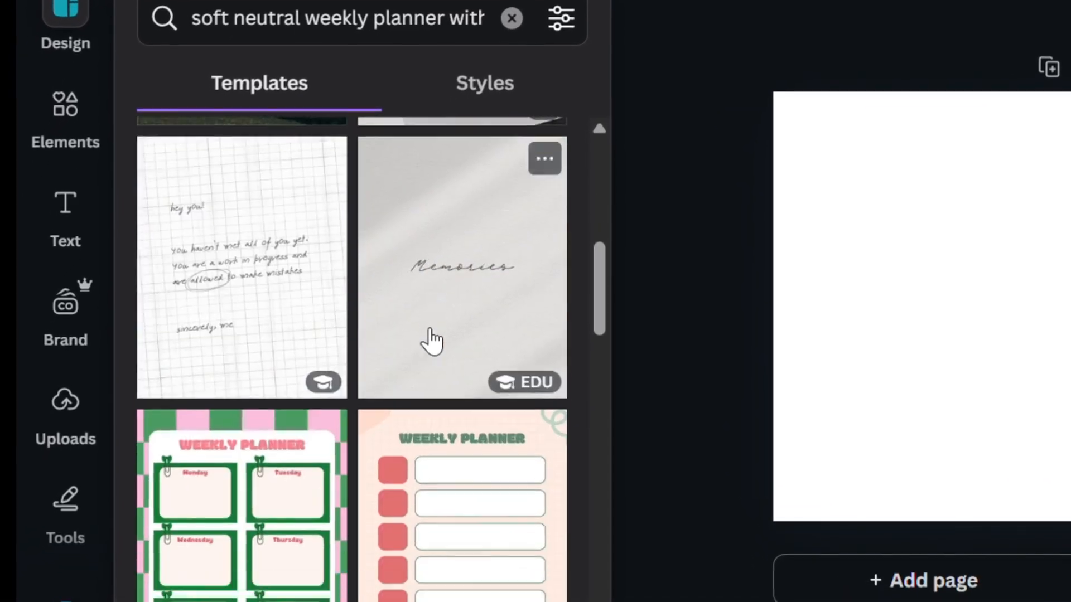
pyautogui.scroll(3, 426, 326)
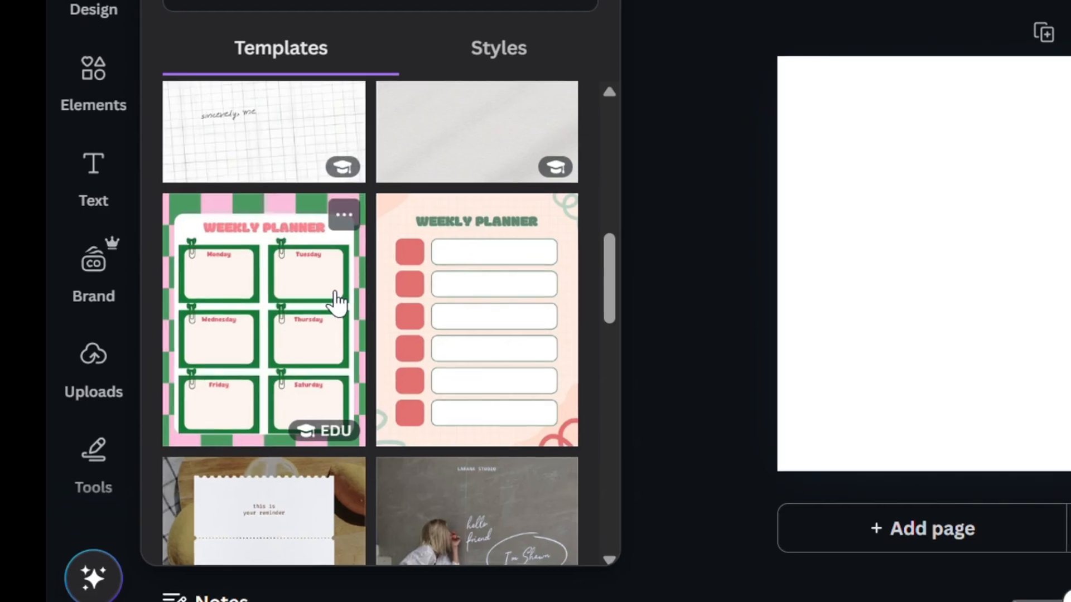
pyautogui.scroll(-8, 337, 301)
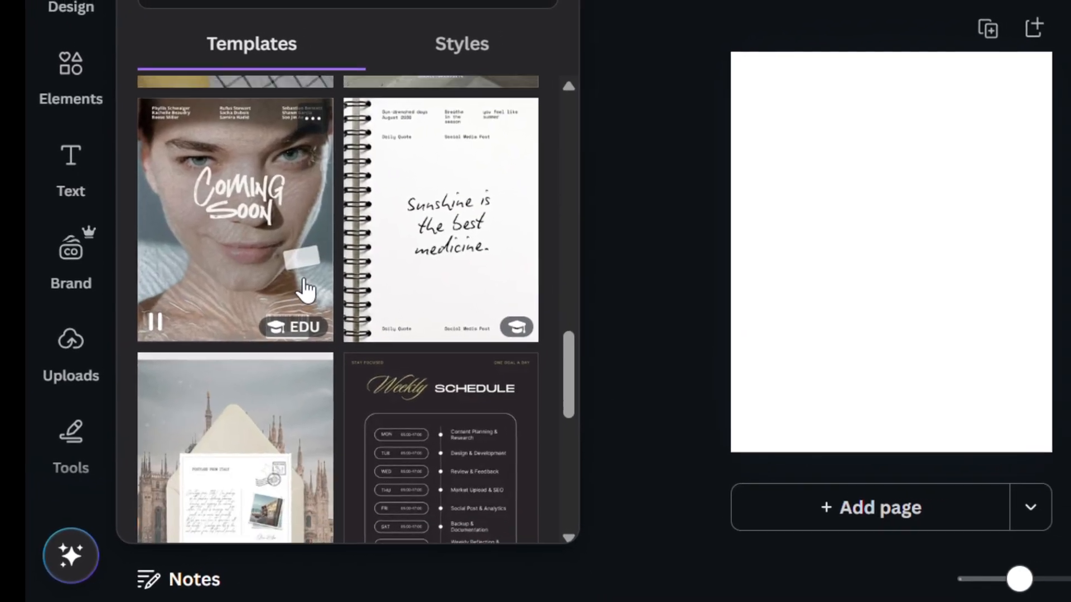
pyautogui.scroll(15, 305, 290)
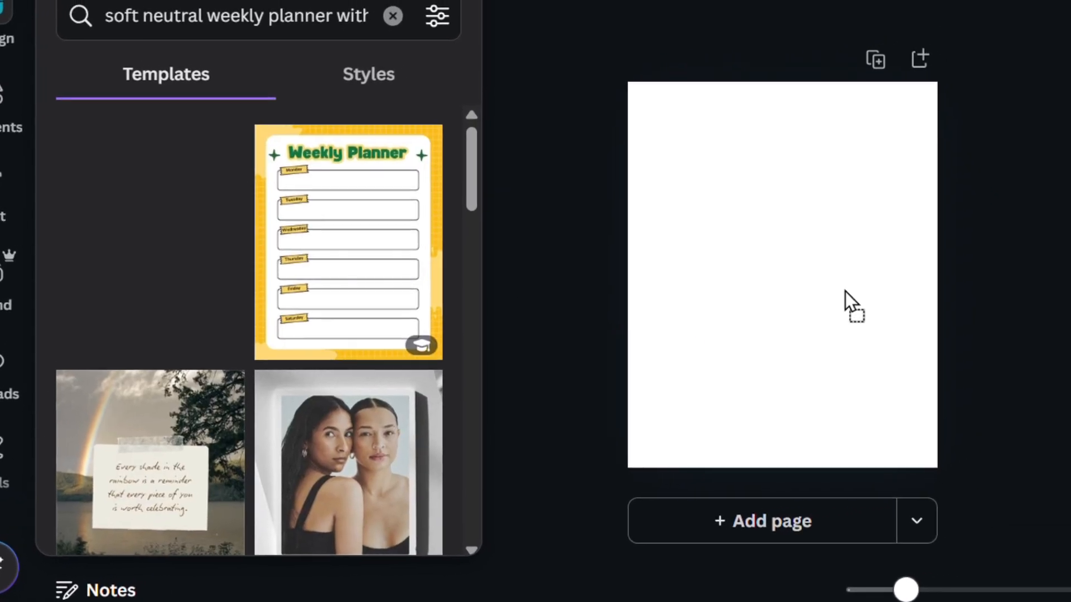
pyautogui.moveTo(845, 291); pyautogui.dragTo(764, 282)
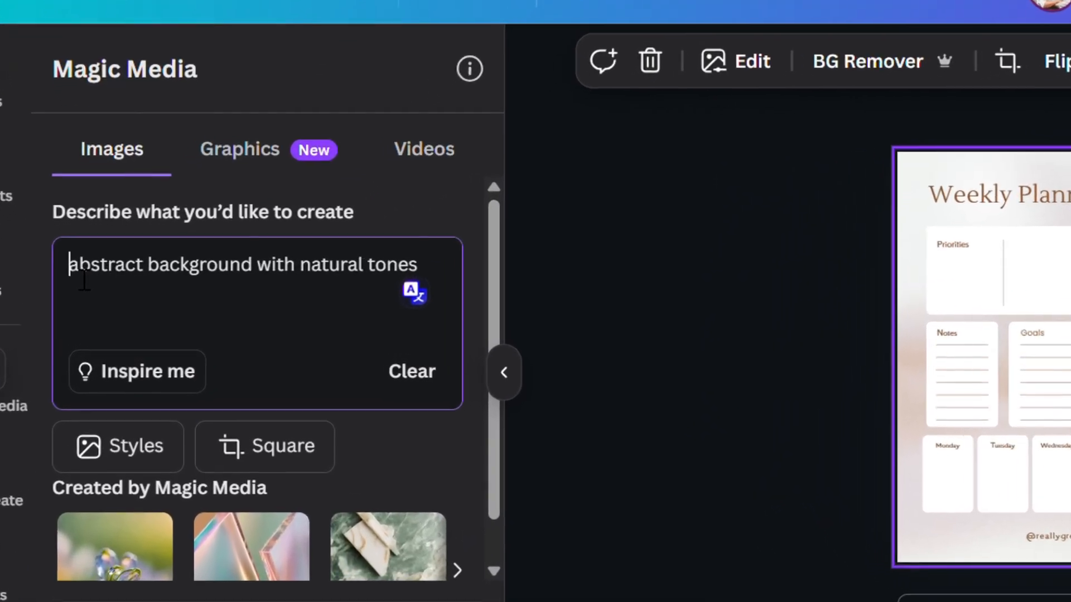
# Generate Magic Media images from the prompt "abstract background with natural tones" and review the resulting backgrounds
pyautogui.moveTo(78, 284); pyautogui.dragTo(268, 284)
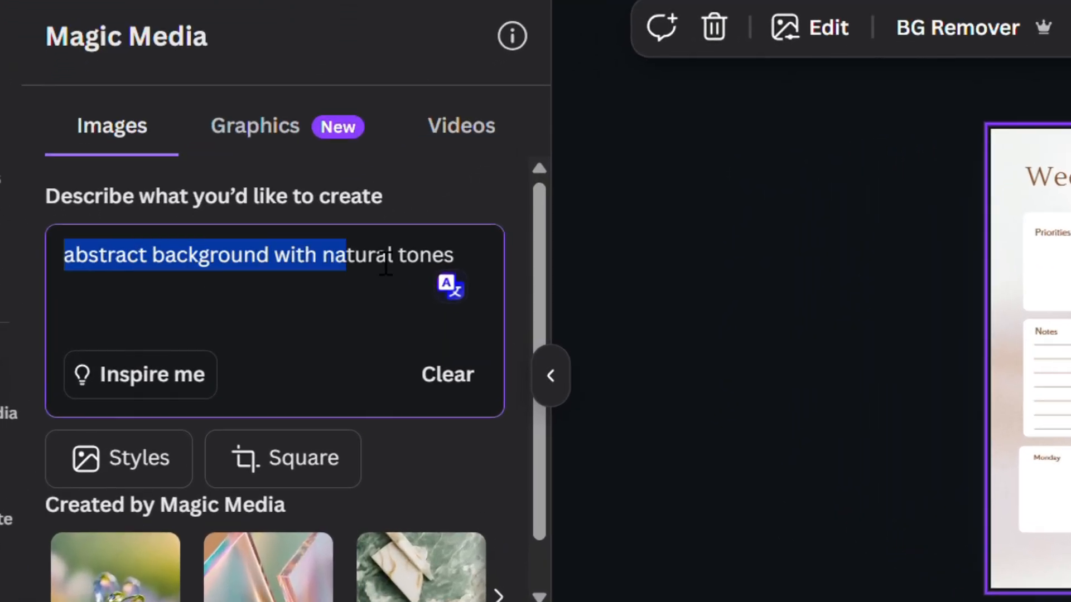
pyautogui.moveTo(385, 262); pyautogui.dragTo(480, 263)
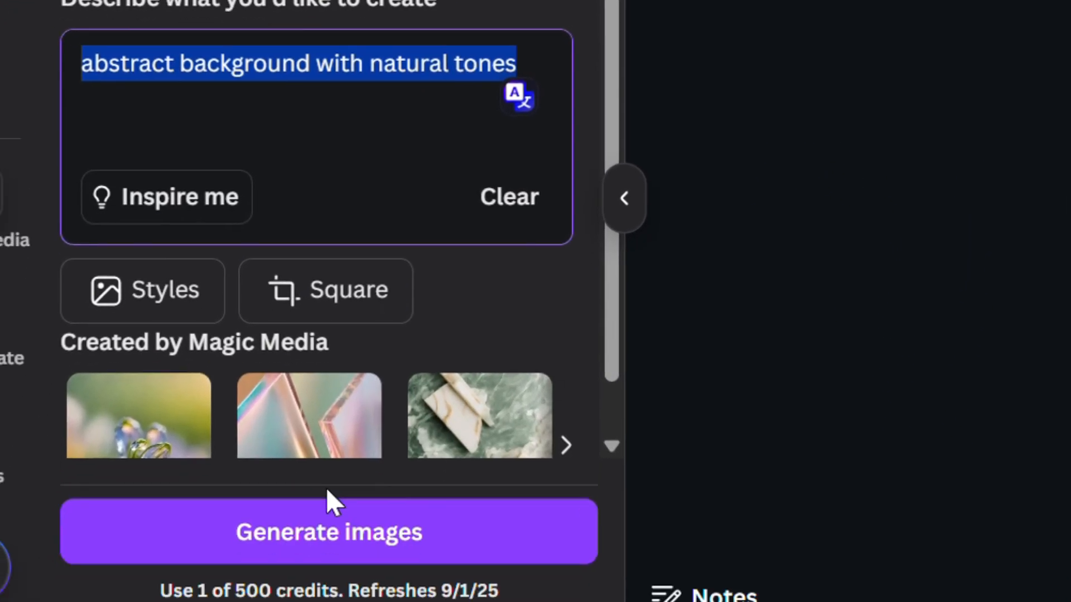
pyautogui.click(328, 530)
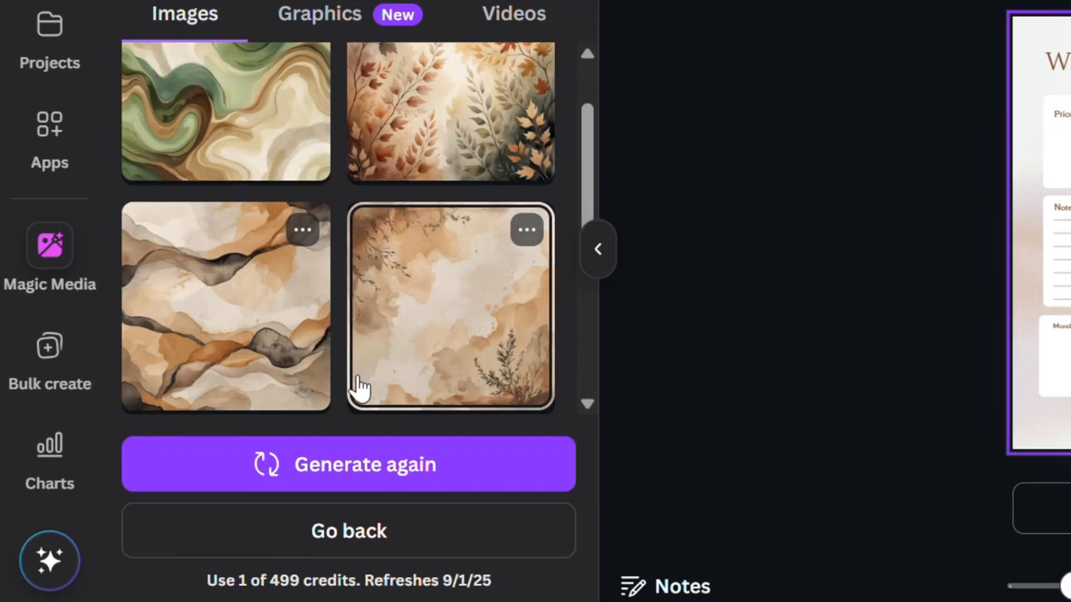
pyautogui.scroll(-5, 356, 387)
pyautogui.scroll(5, 351, 390)
pyautogui.scroll(-6, 345, 394)
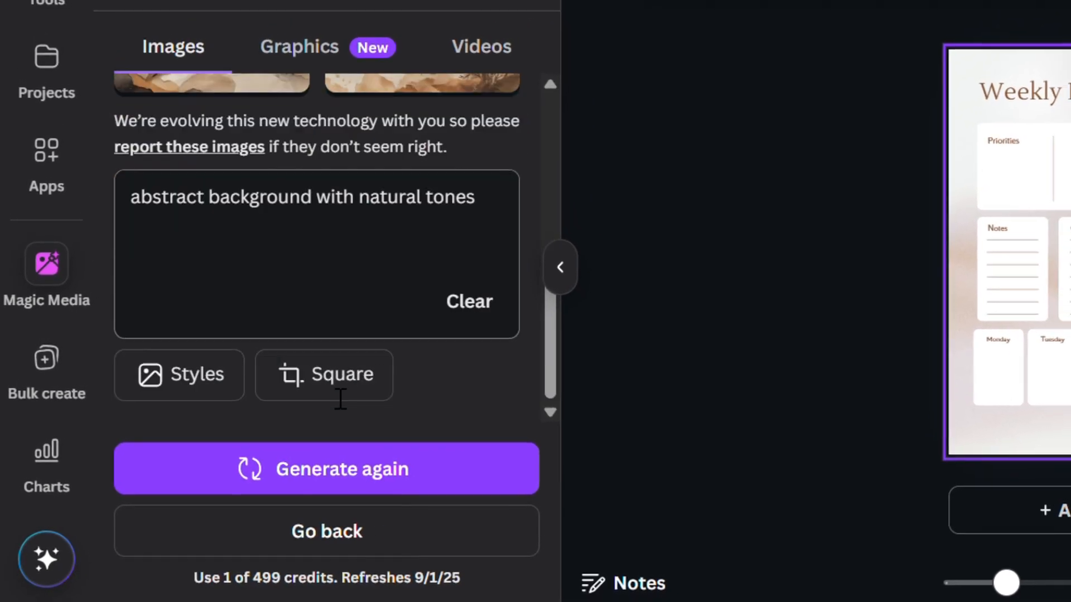
pyautogui.scroll(5, 335, 397)
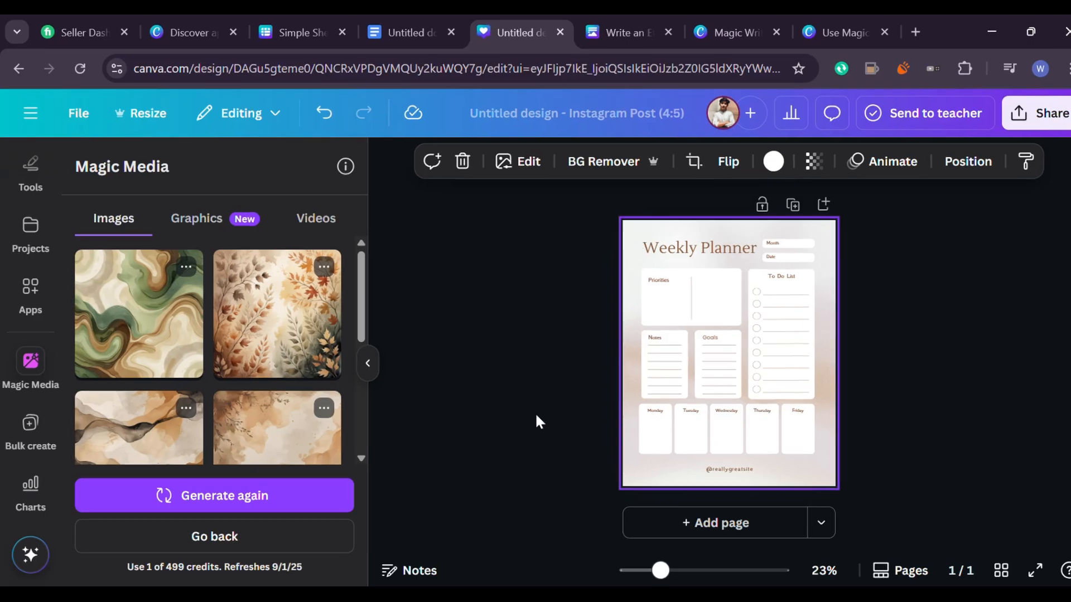
# Generate new Magic Media images from the prompt "5 matching icons in soft outline style for a productivity planner" and review them
pyautogui.scroll(-3, 269, 353)
pyautogui.scroll(-3, 238, 430)
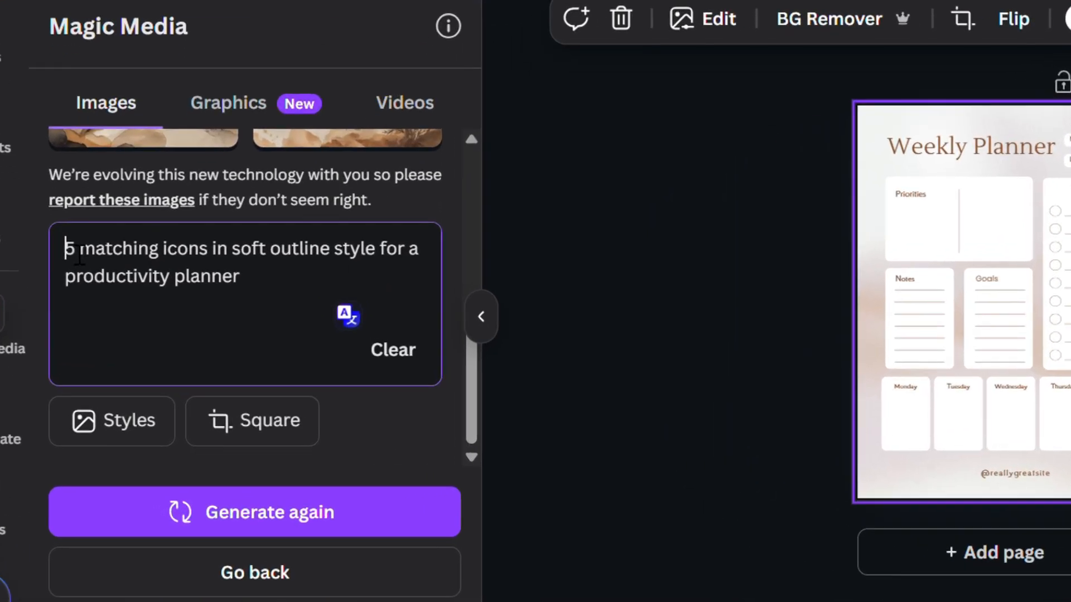
pyautogui.moveTo(66, 249); pyautogui.dragTo(297, 284)
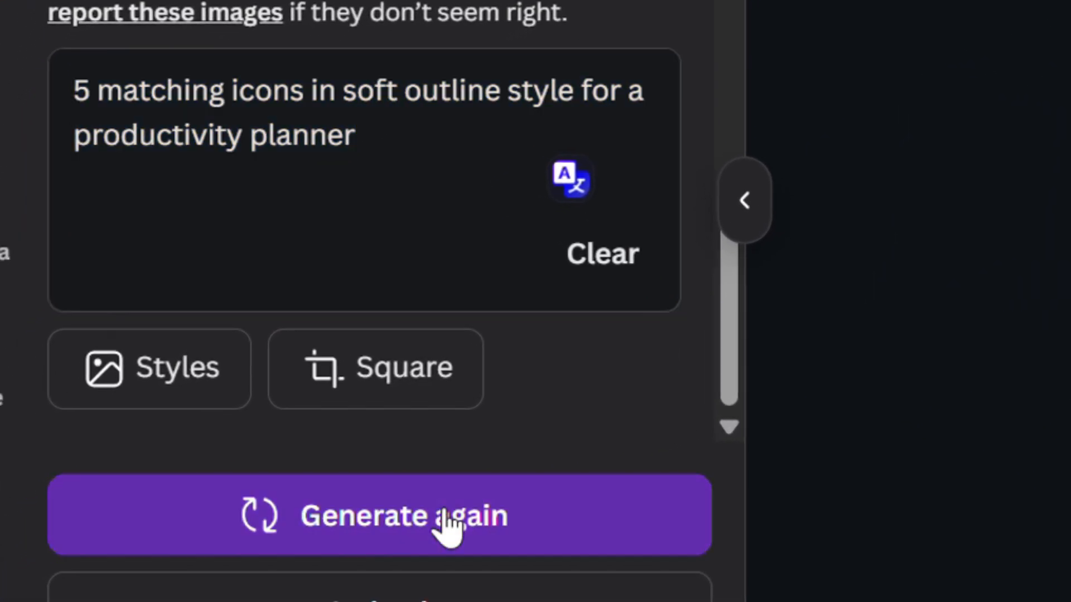
pyautogui.click(449, 527)
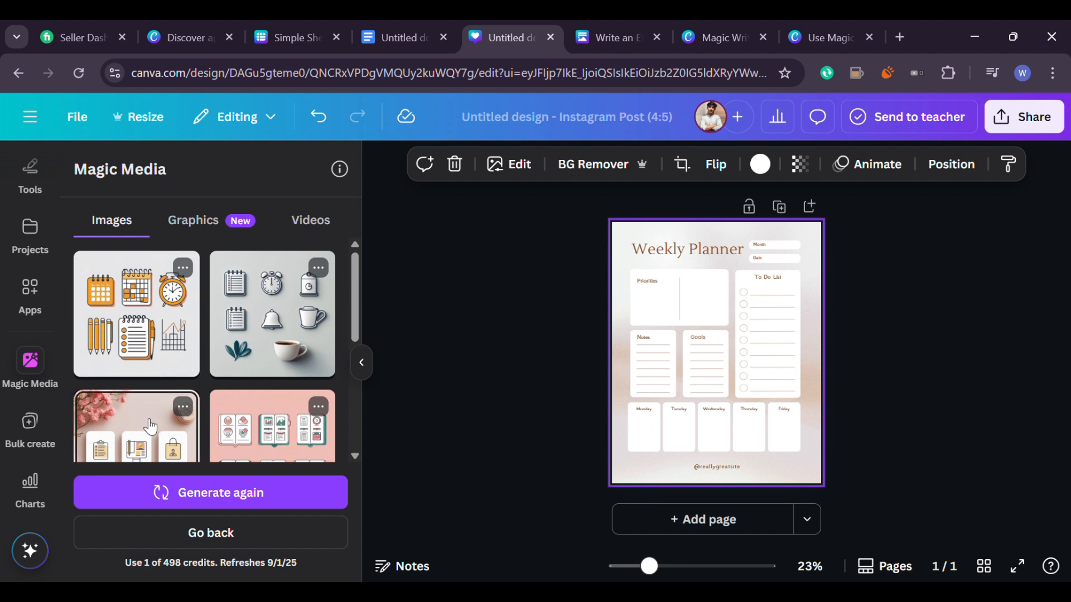
pyautogui.scroll(-3, 149, 427)
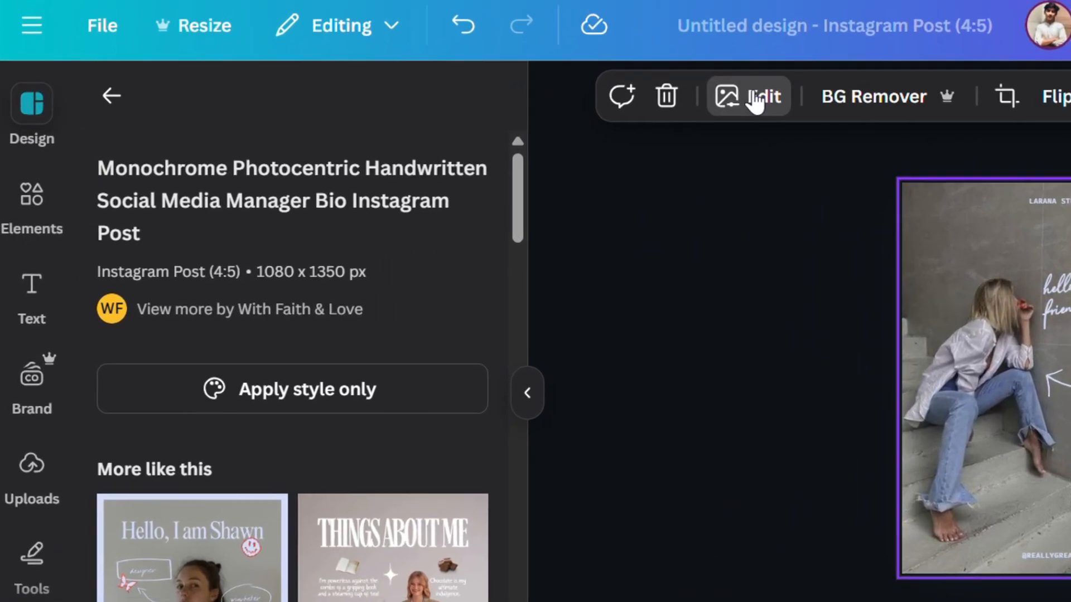
# Open the image editing options for the photo of the seated woman and look through the area selection and Magic Studio tools
pyautogui.click(701, 113)
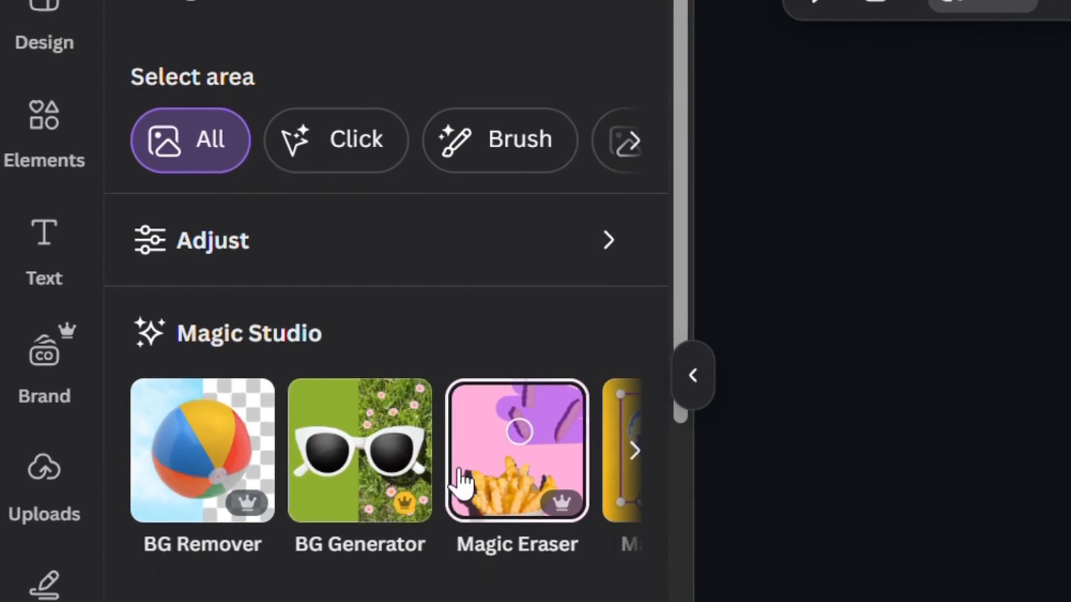
pyautogui.scroll(-1, 389, 577)
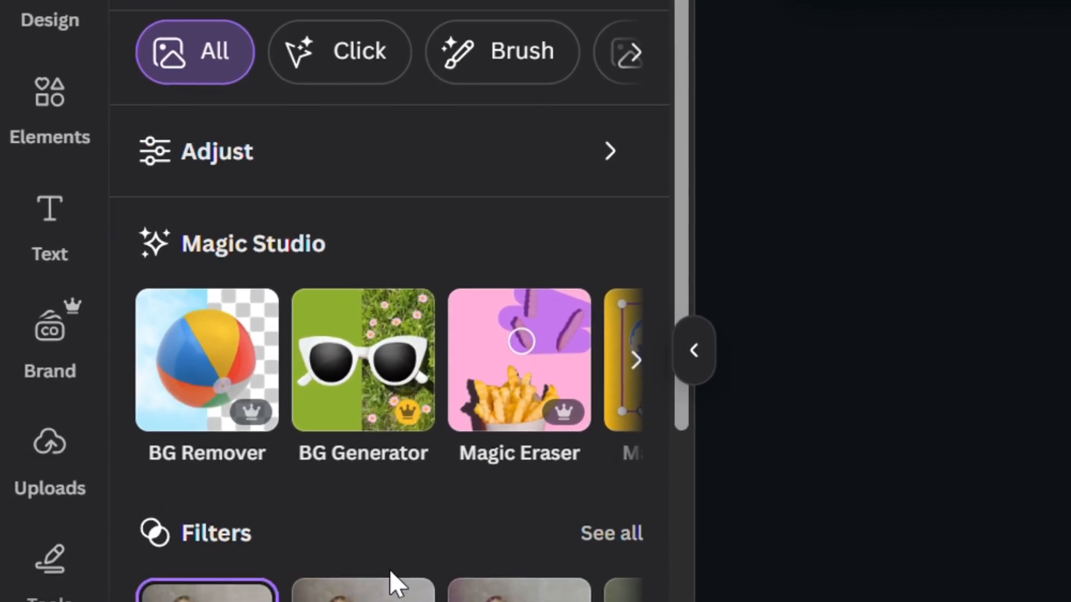
pyautogui.scroll(1, 390, 570)
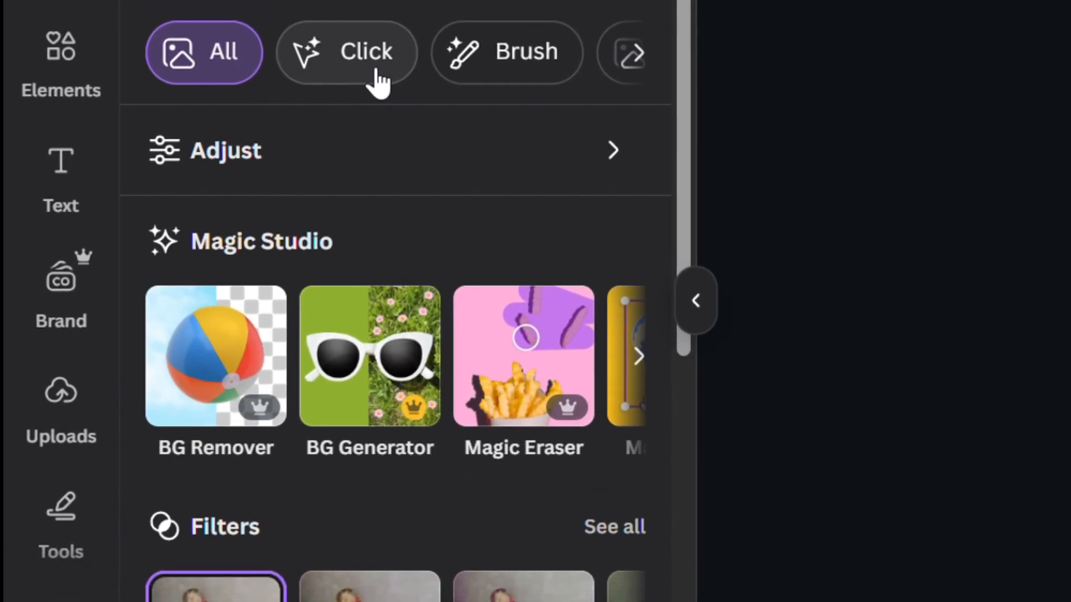
pyautogui.hscroll(3, 363, 78)
pyautogui.hscroll(4, 381, 56)
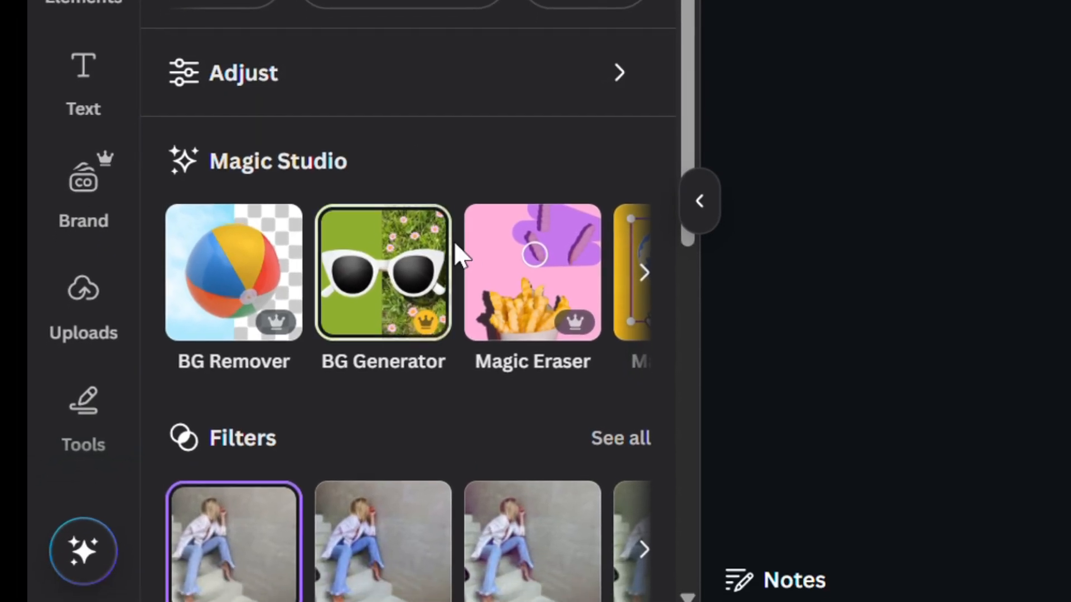
pyautogui.hscroll(3, 477, 290)
pyautogui.hscroll(3, 432, 245)
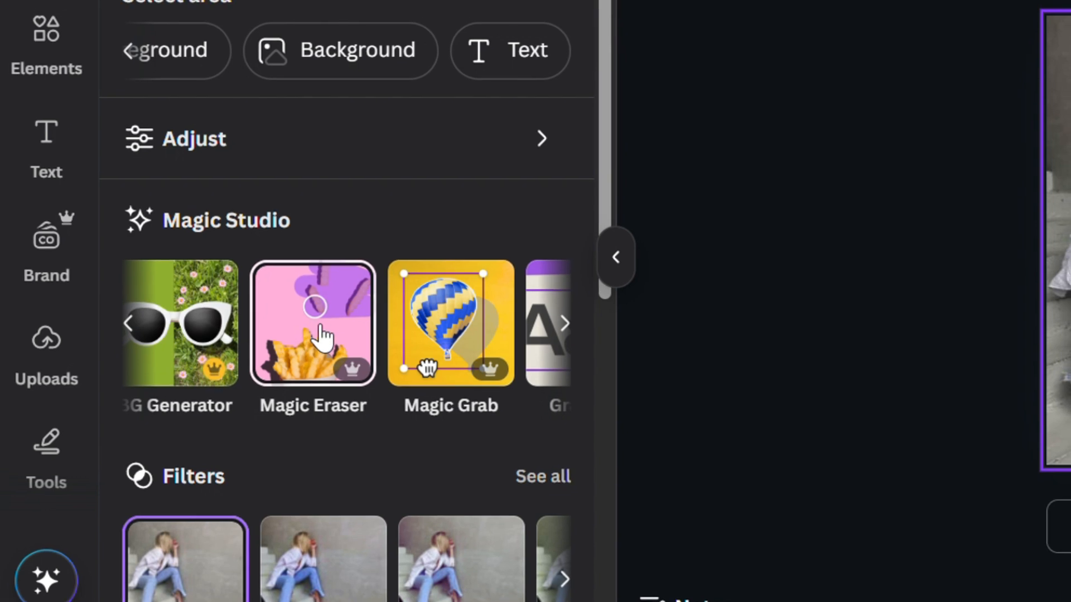
# Brush over the seated woman with Magic Eraser at brush size 40 and erase her from the photo
pyautogui.click(316, 349)
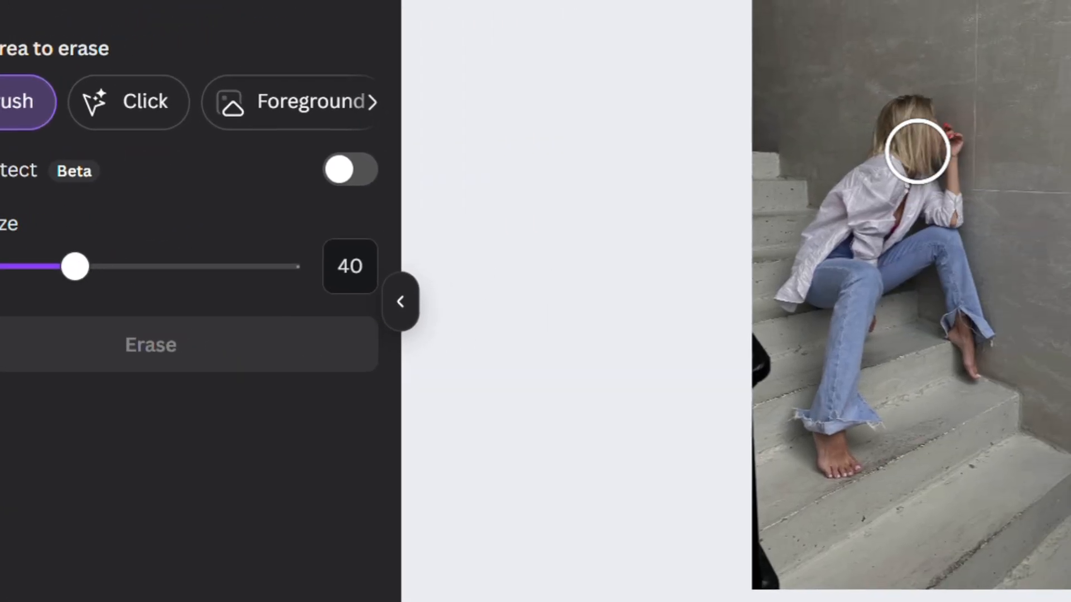
pyautogui.moveTo(824, 155)
pyautogui.mouseDown()
pyautogui.moveTo(823, 185)
pyautogui.moveTo(770, 219)
pyautogui.moveTo(794, 145)
pyautogui.moveTo(811, 130)
pyautogui.mouseUp()
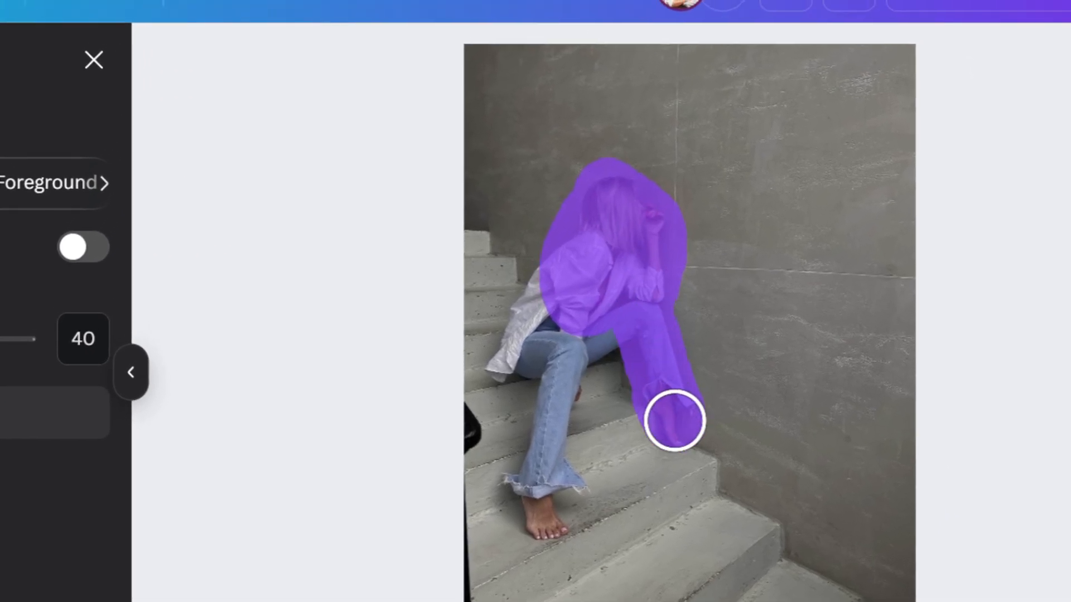
pyautogui.moveTo(539, 298)
pyautogui.mouseDown()
pyautogui.moveTo(500, 359)
pyautogui.moveTo(501, 386)
pyautogui.moveTo(484, 394)
pyautogui.moveTo(542, 375)
pyautogui.moveTo(602, 411)
pyautogui.moveTo(586, 498)
pyautogui.moveTo(561, 506)
pyautogui.moveTo(615, 490)
pyautogui.moveTo(621, 502)
pyautogui.mouseUp()
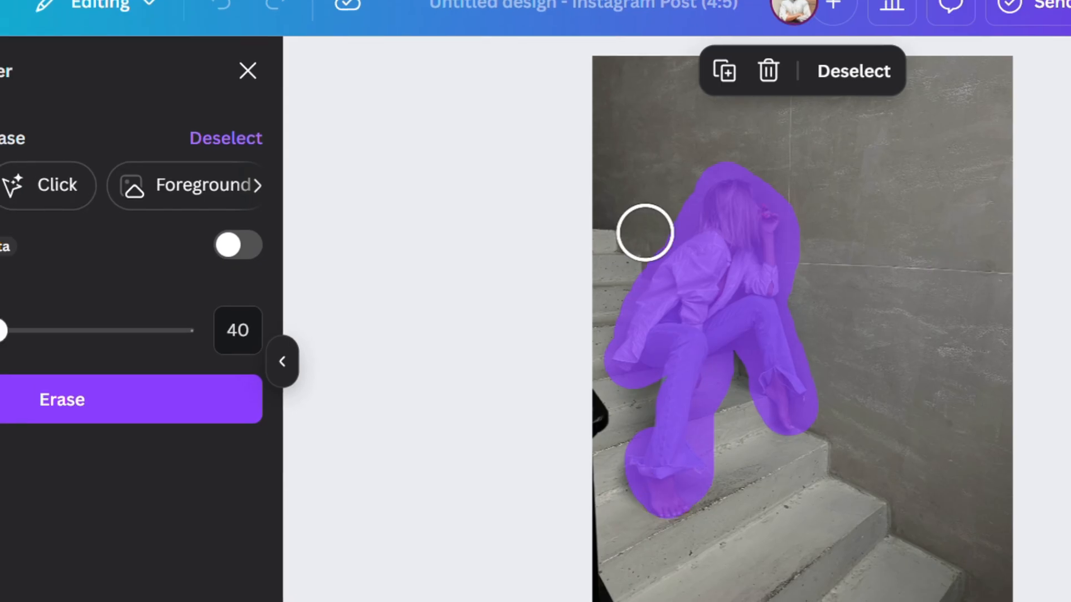
pyautogui.click(78, 410)
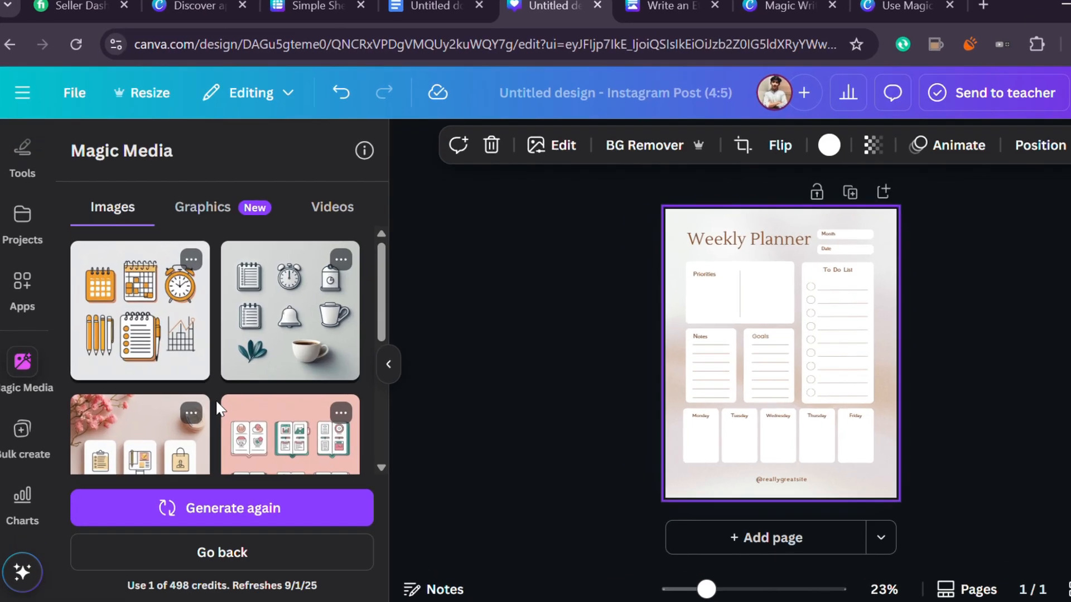
# Review the Magic Media icon images generated for the productivity planner
pyautogui.scroll(-2, 173, 463)
pyautogui.scroll(-3, 251, 365)
pyautogui.scroll(5, 251, 365)
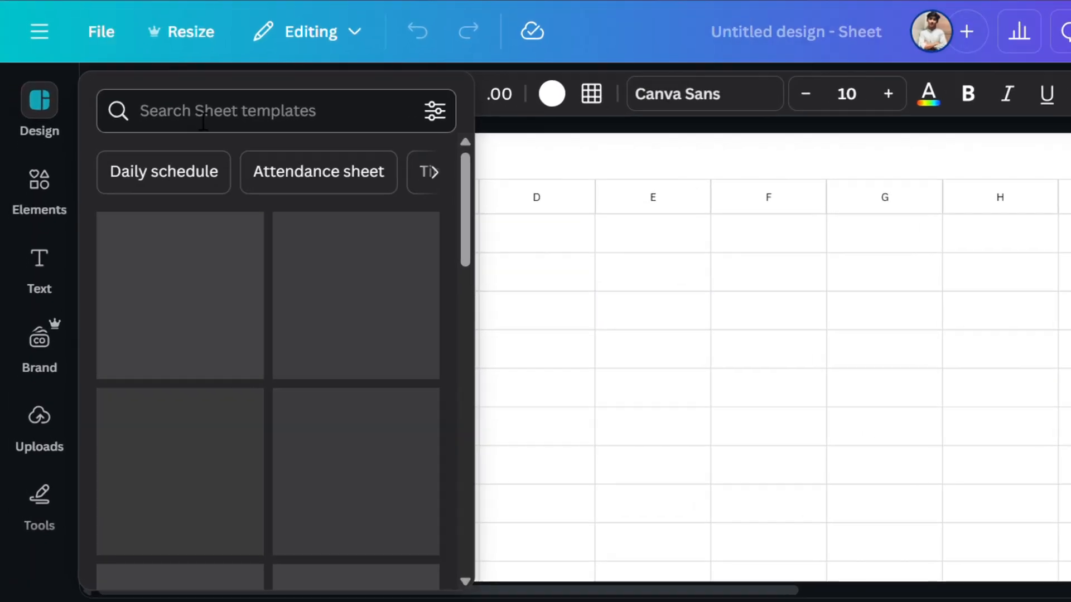
# Search the Sheet templates for "dates" and replace the current page with the Project Timeline template
pyautogui.click(156, 185)
pyautogui.write('dates')
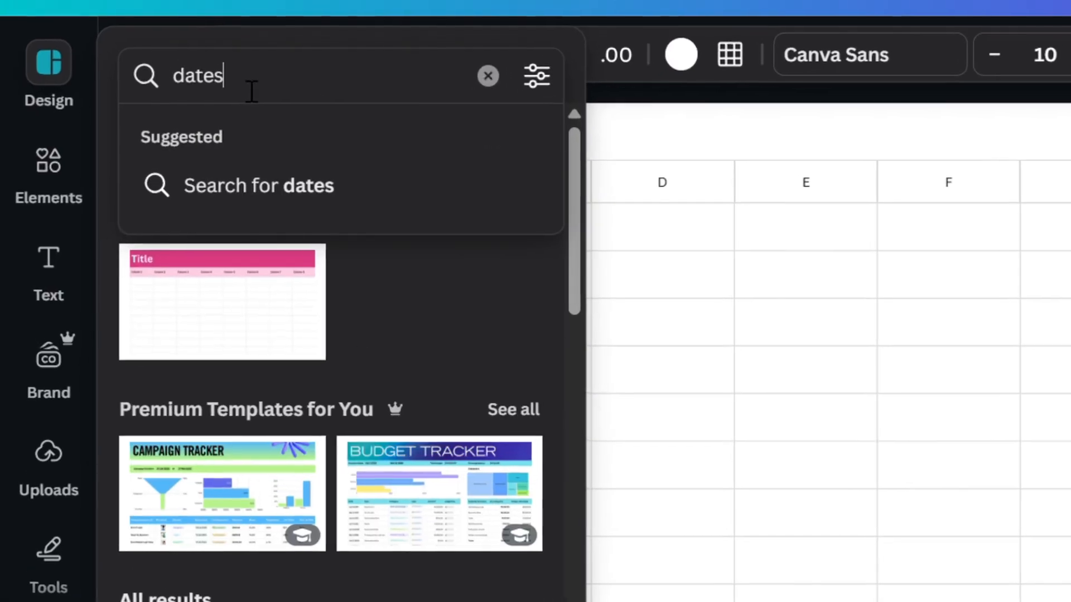
pyautogui.press('Return')
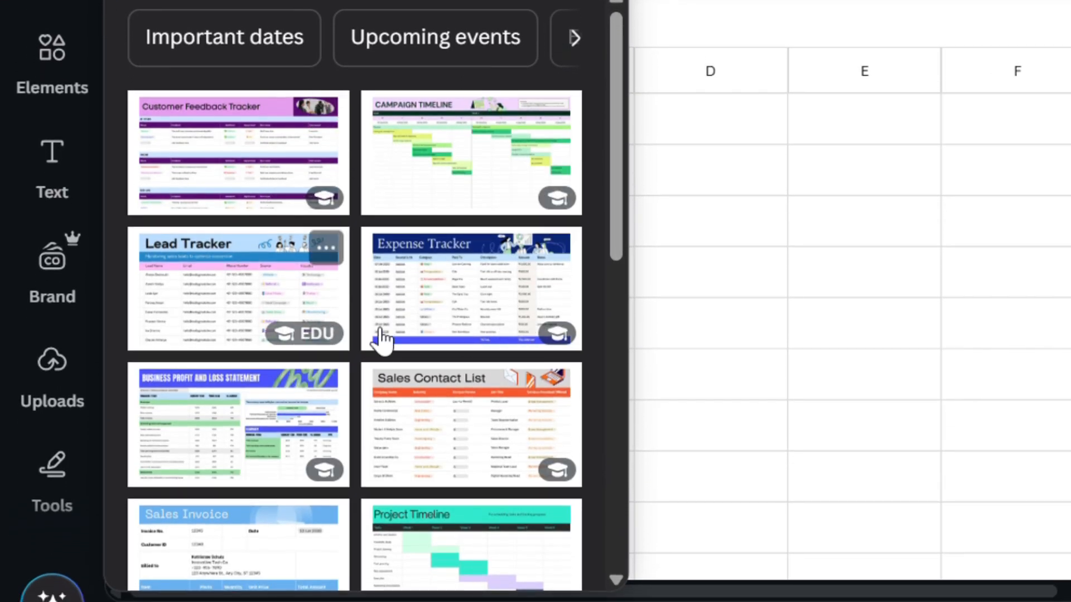
pyautogui.click(449, 554)
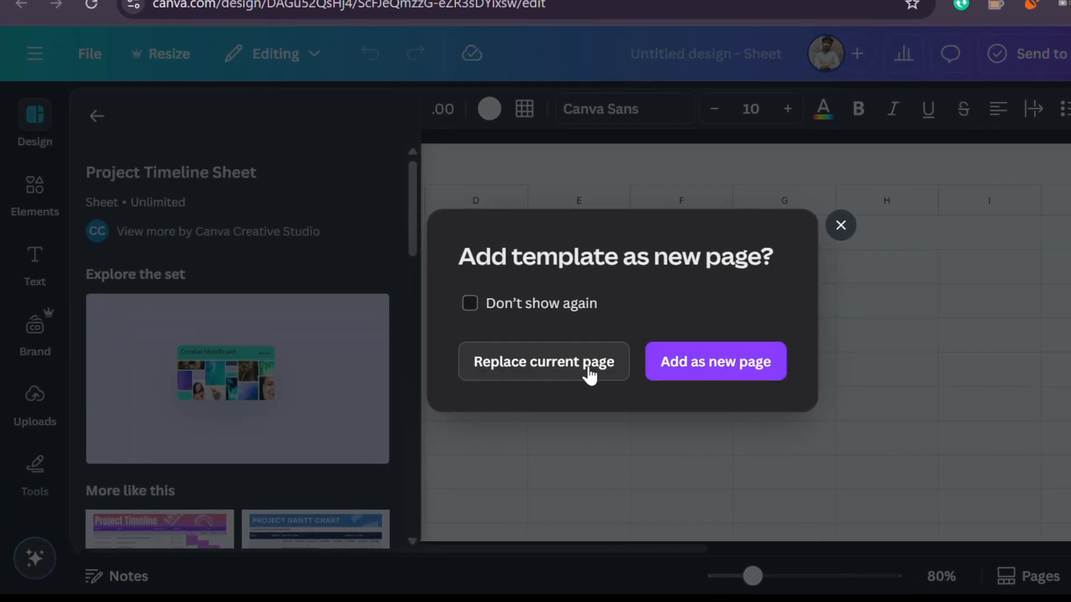
pyautogui.click(566, 369)
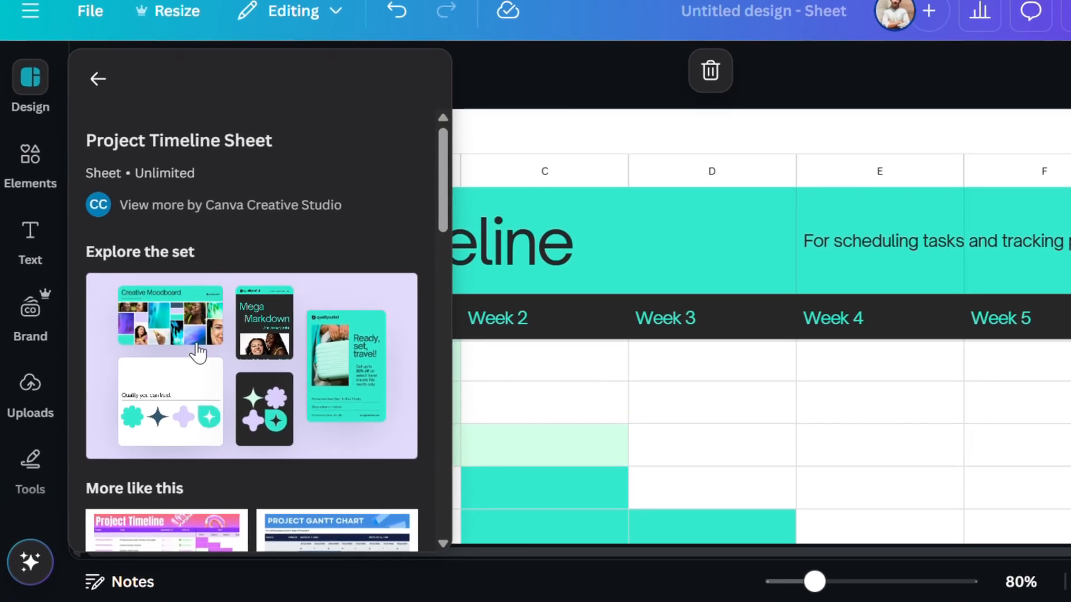
# Close the template list and examine the Project Timeline sheet's task rows and weekly columns
pyautogui.scroll(-3, 845, 365)
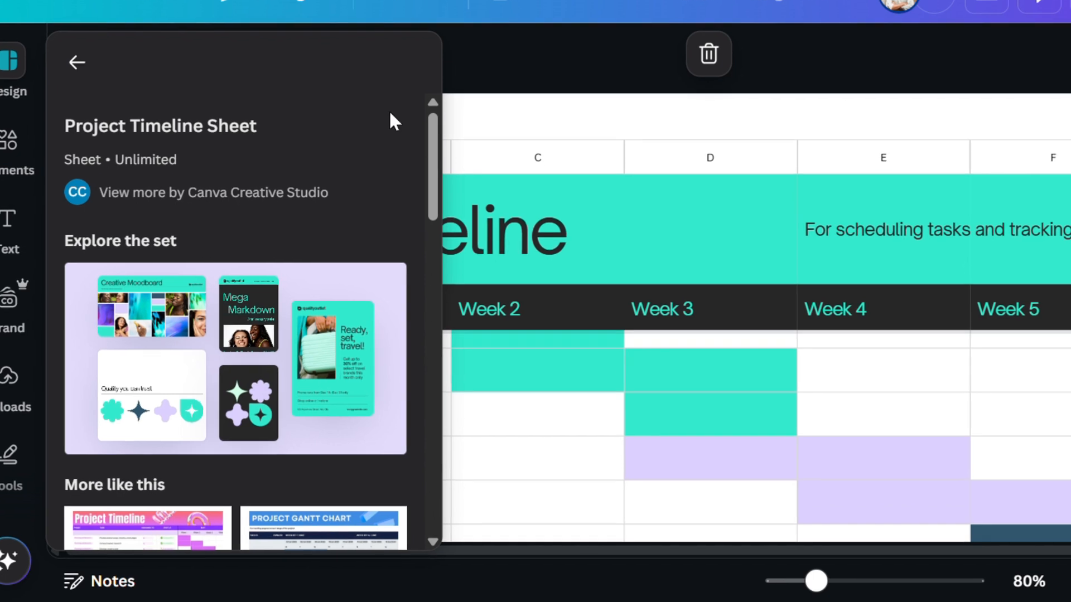
pyautogui.click(68, 54)
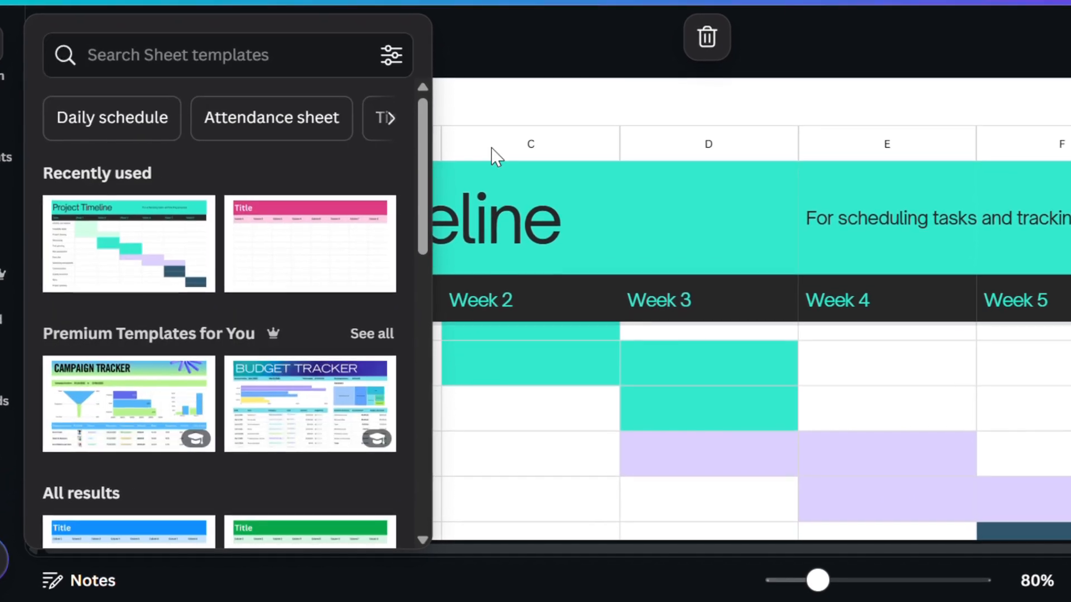
pyautogui.scroll(-3, 609, 246)
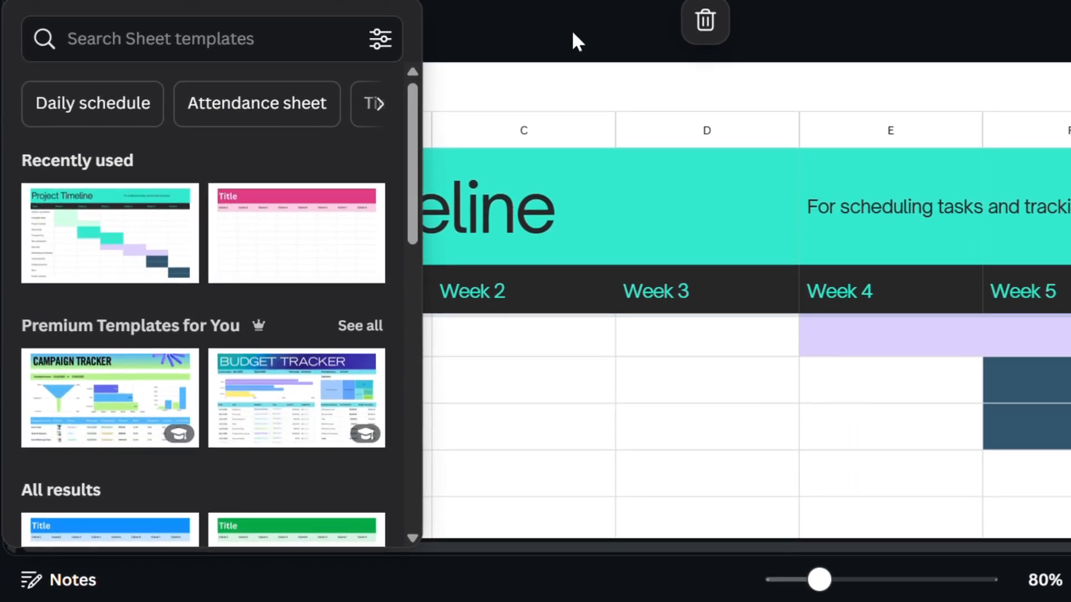
pyautogui.click(571, 31)
pyautogui.scroll(-3, 562, 298)
pyautogui.scroll(2, 563, 298)
pyautogui.scroll(4, 569, 306)
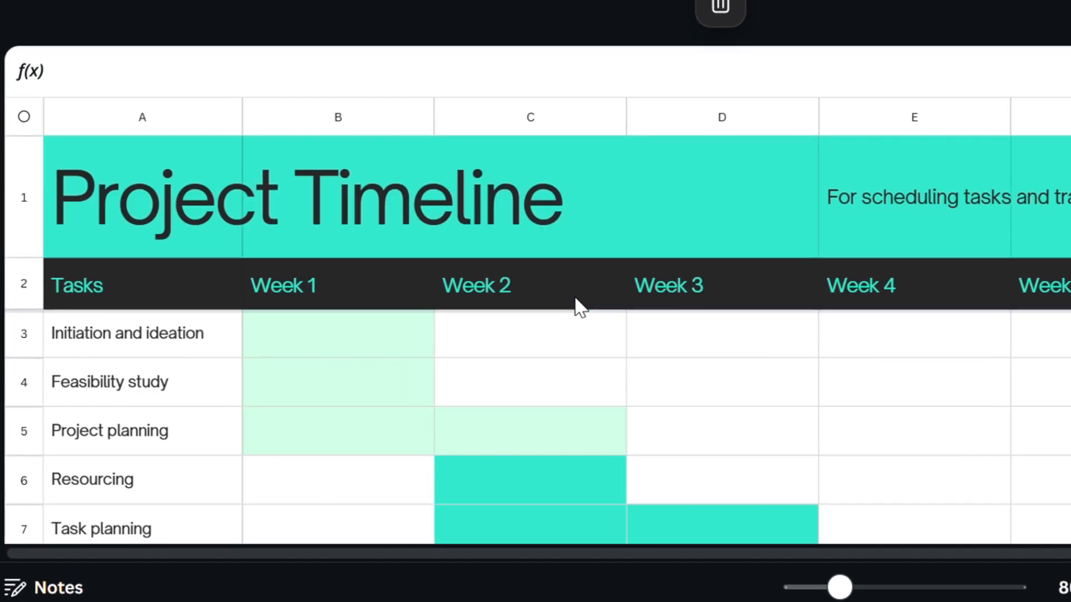
pyautogui.scroll(-1, 616, 169)
pyautogui.scroll(-3, 705, 167)
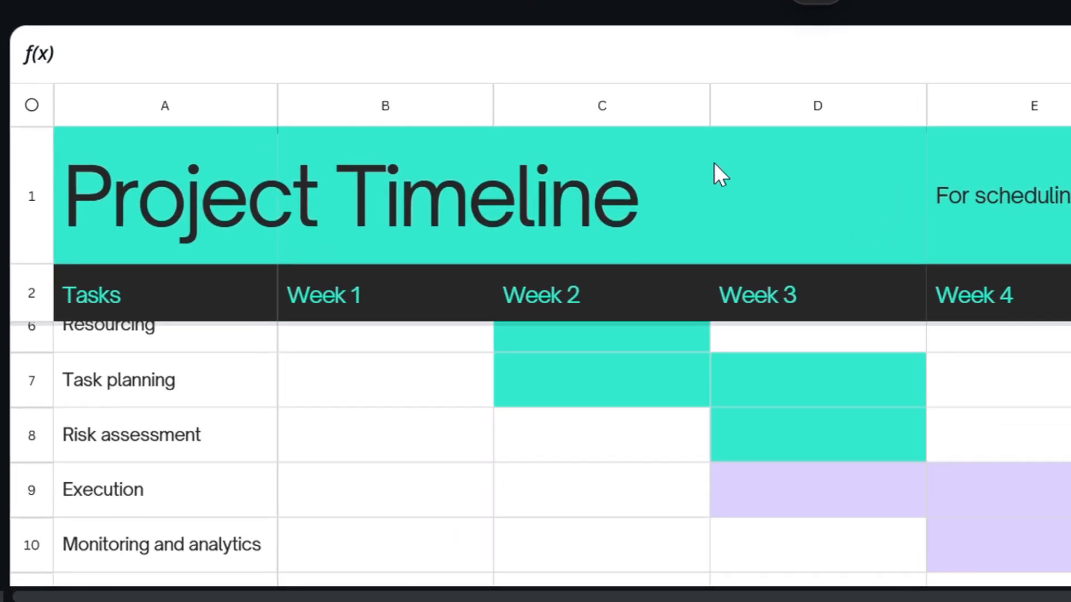
pyautogui.hscroll(2, 725, 167)
pyautogui.scroll(-3, 614, 266)
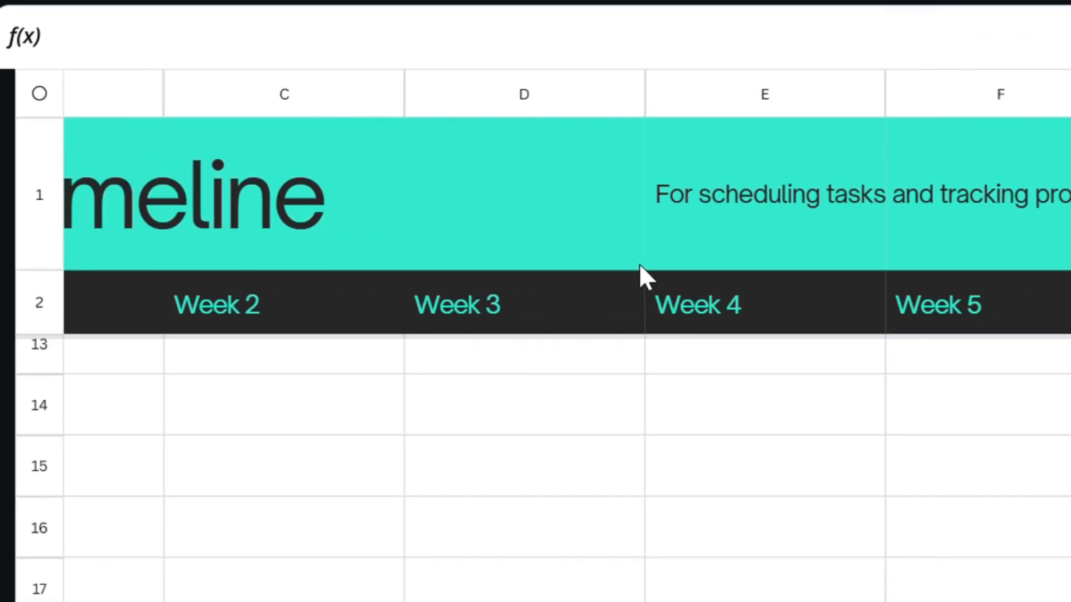
pyautogui.scroll(3, 663, 270)
pyautogui.hscroll(-2, 663, 270)
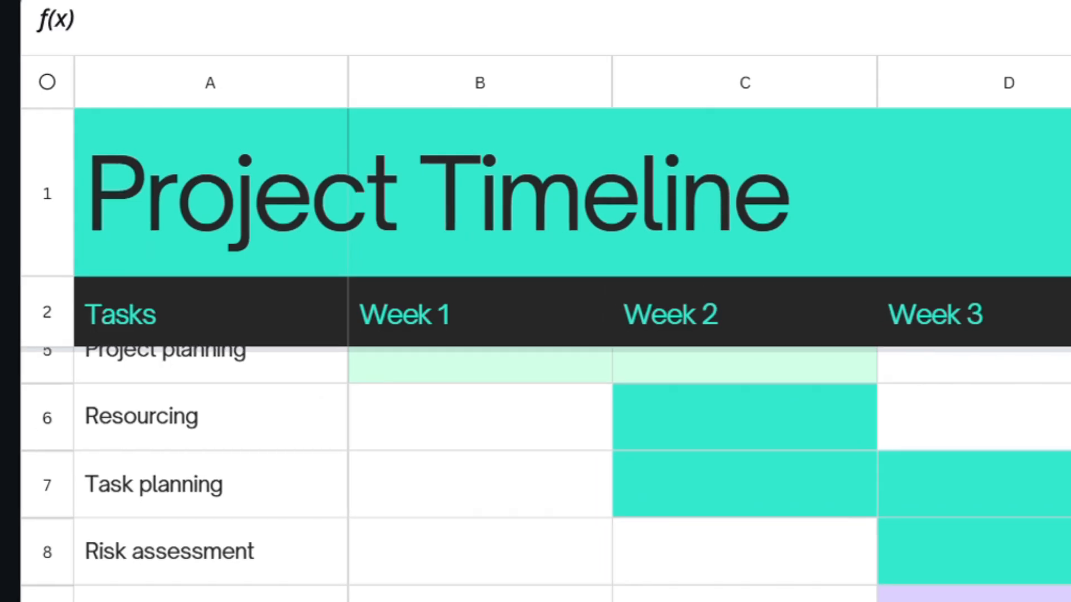
pyautogui.scroll(1, 569, 446)
pyautogui.scroll(-2, 569, 446)
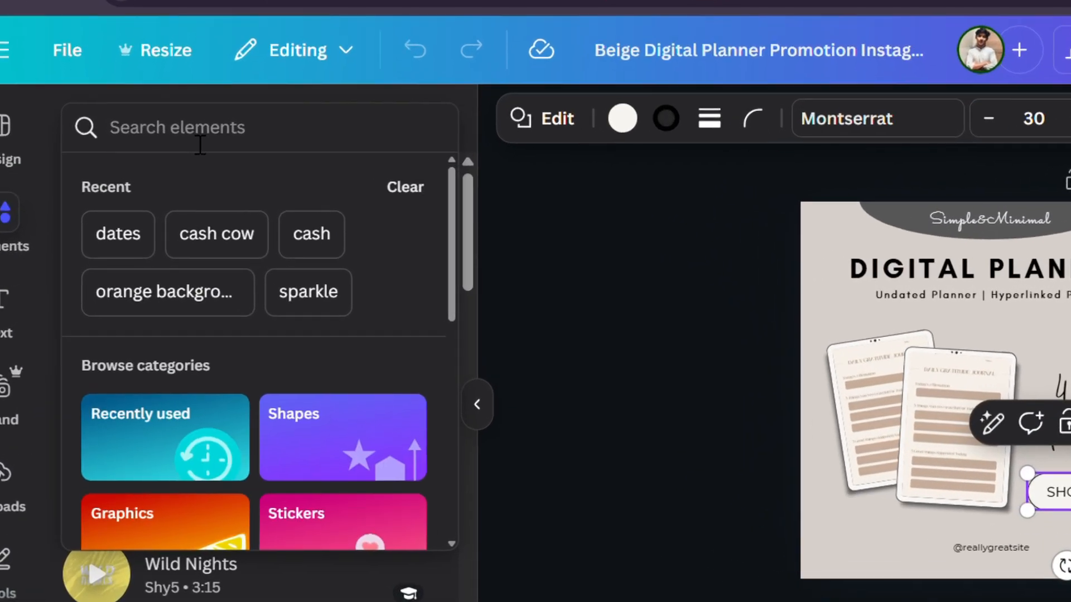
# Search the elements for "planner" and browse the matching graphics, photos and videos
pyautogui.write('planner')
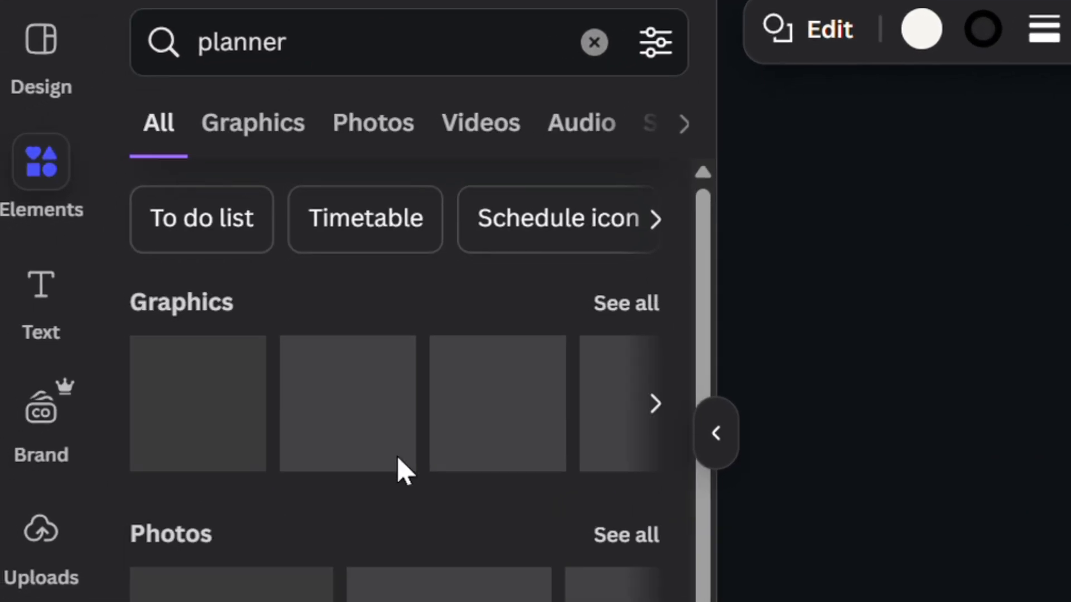
pyautogui.scroll(-2, 479, 466)
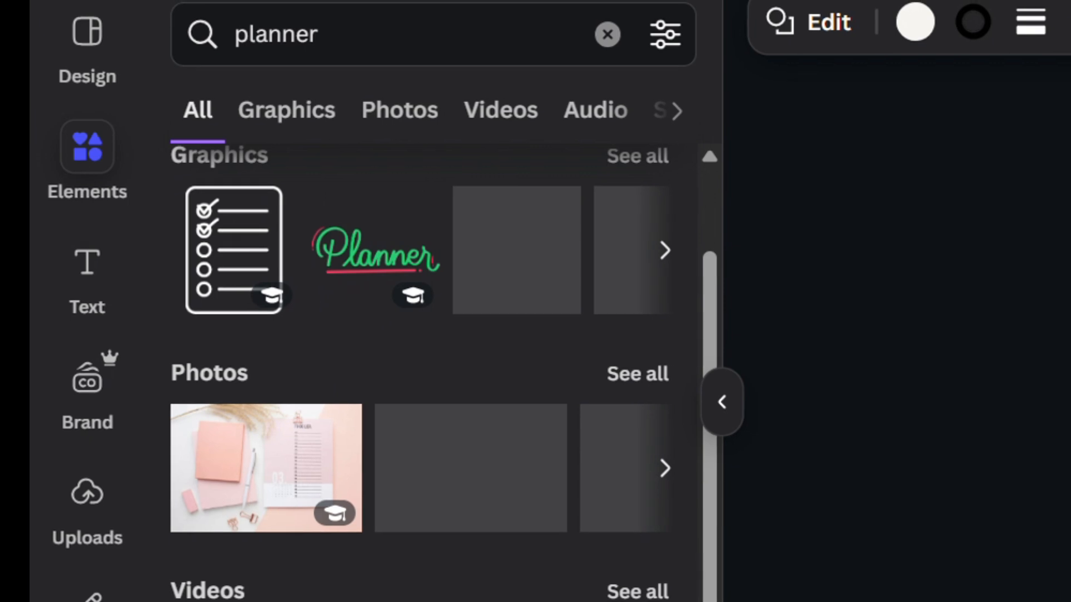
pyautogui.scroll(-3, 429, 426)
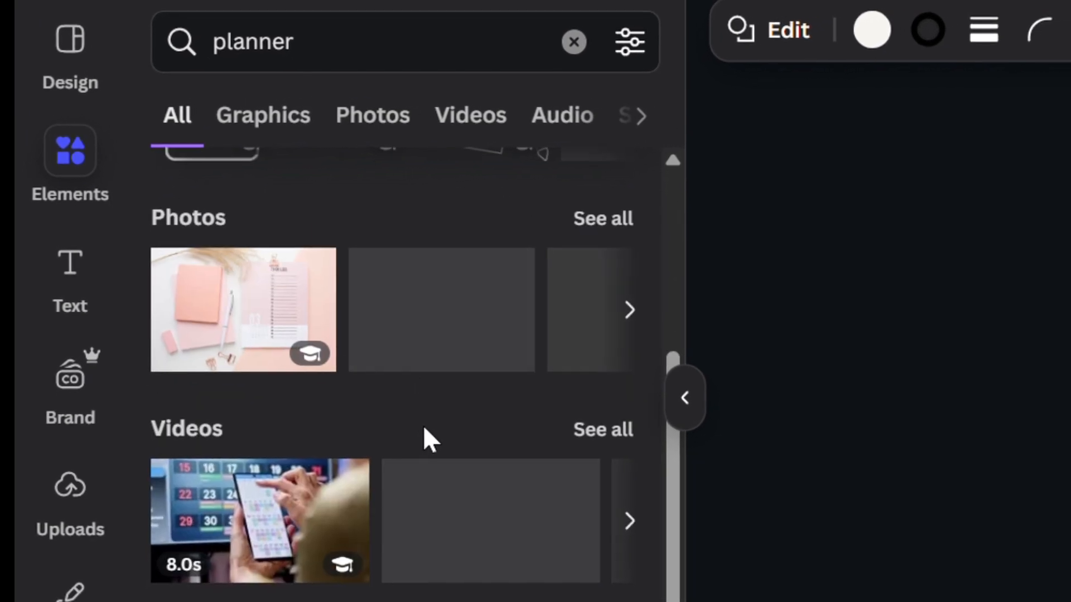
pyautogui.scroll(5, 419, 430)
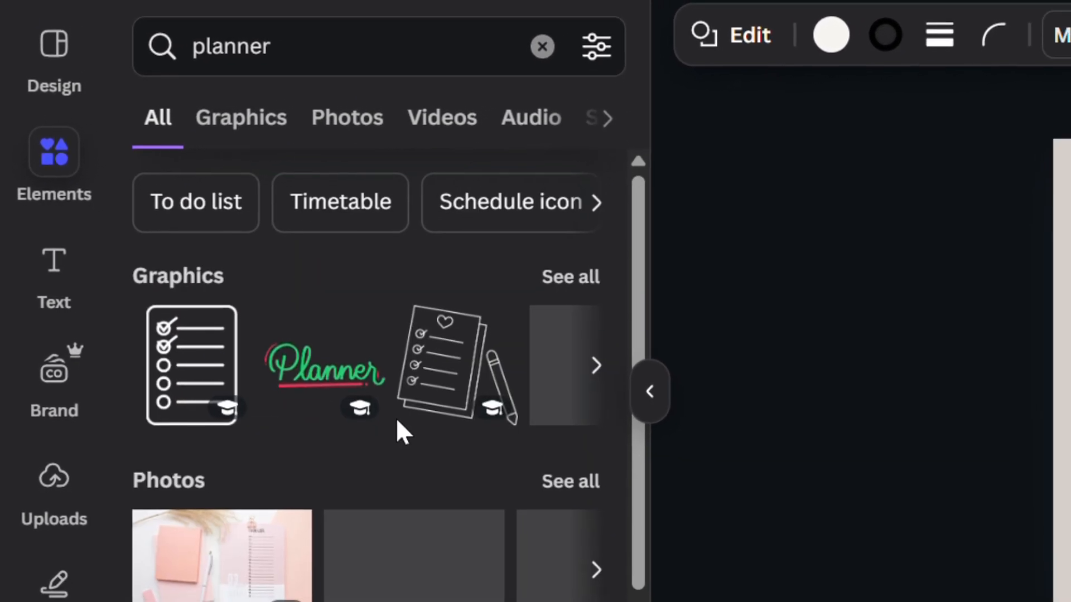
pyautogui.hscroll(5, 511, 385)
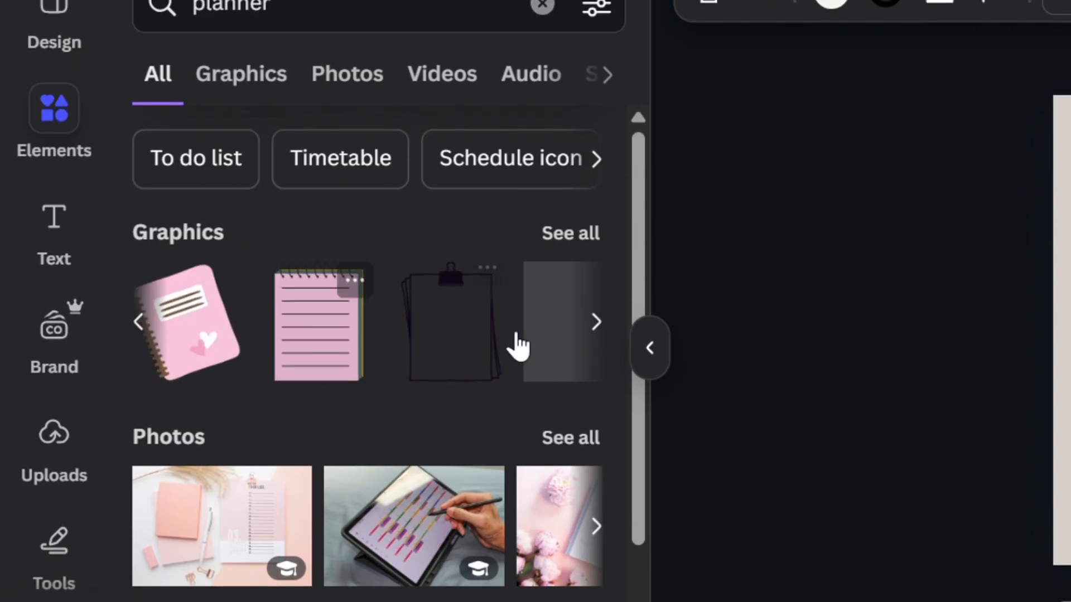
pyautogui.hscroll(8, 518, 346)
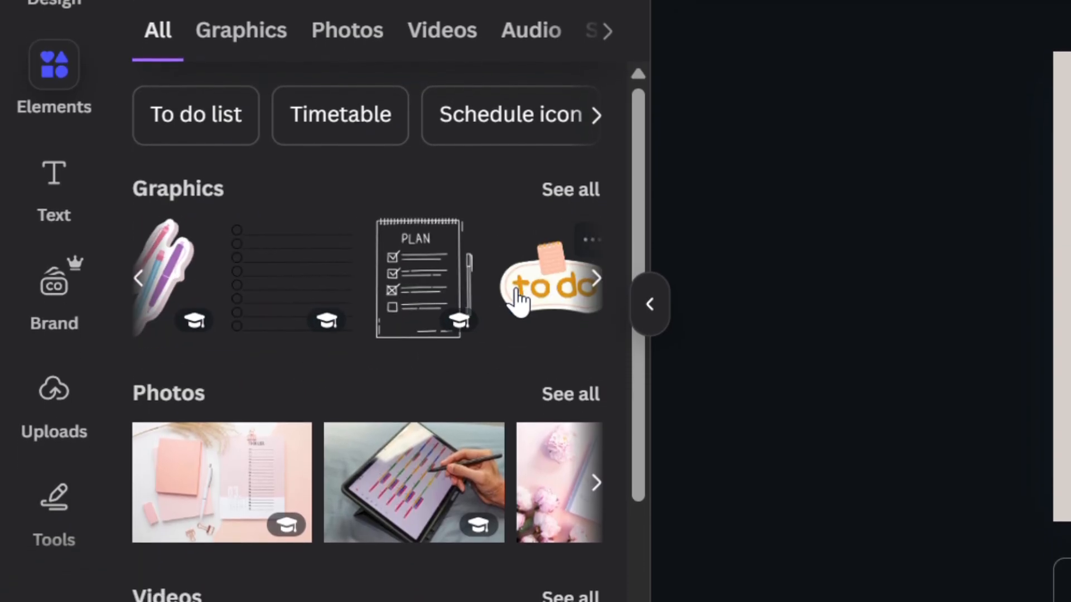
pyautogui.hscroll(8, 514, 481)
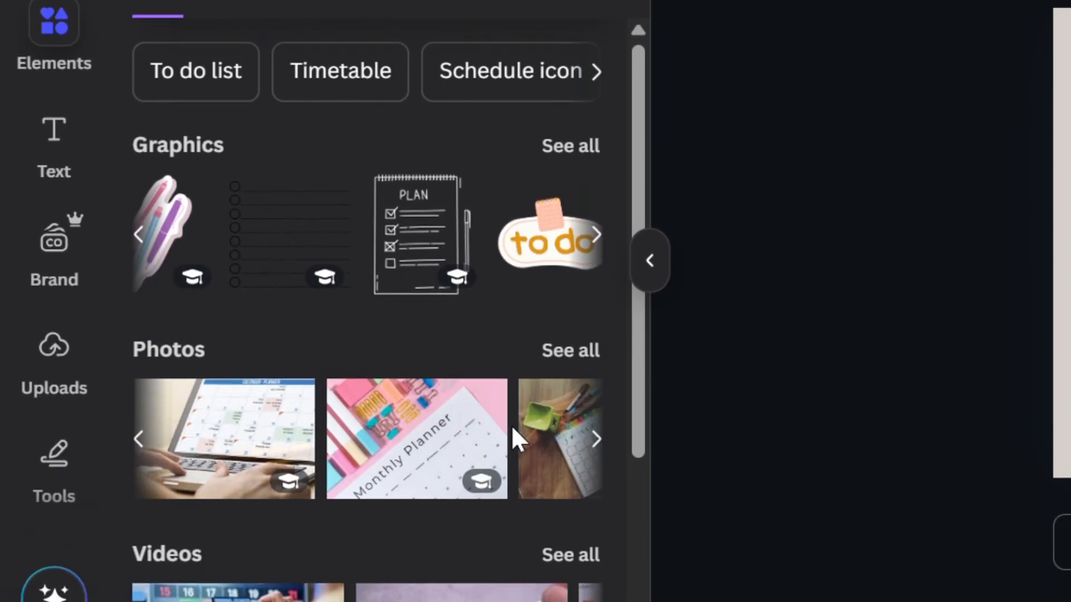
pyautogui.hscroll(6, 512, 430)
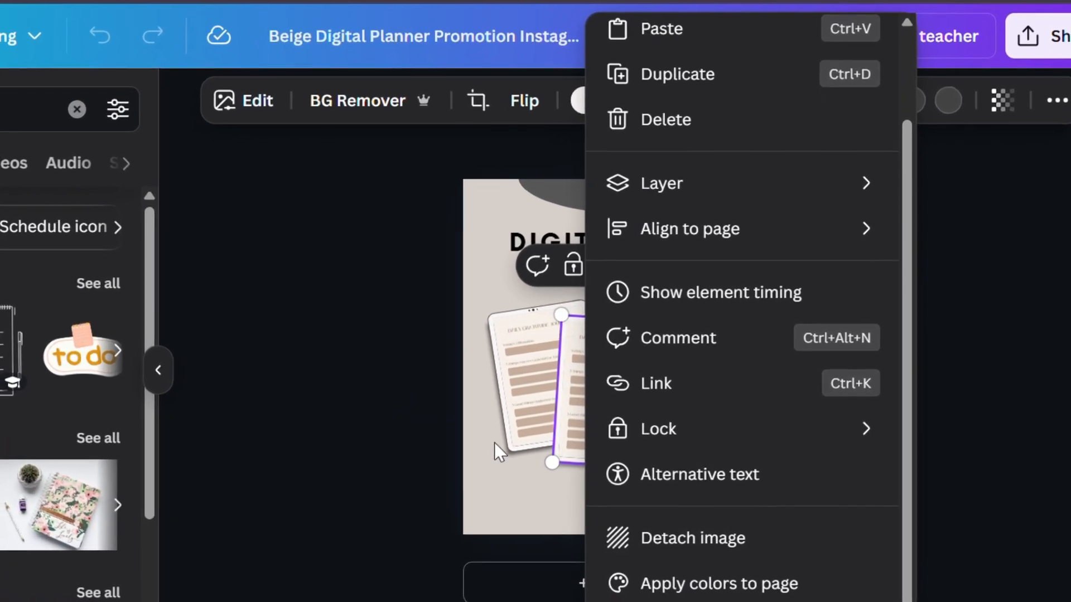
# Open the link settings of the front planner page image and choose a recent Untitled design as the link target
pyautogui.press('Escape')
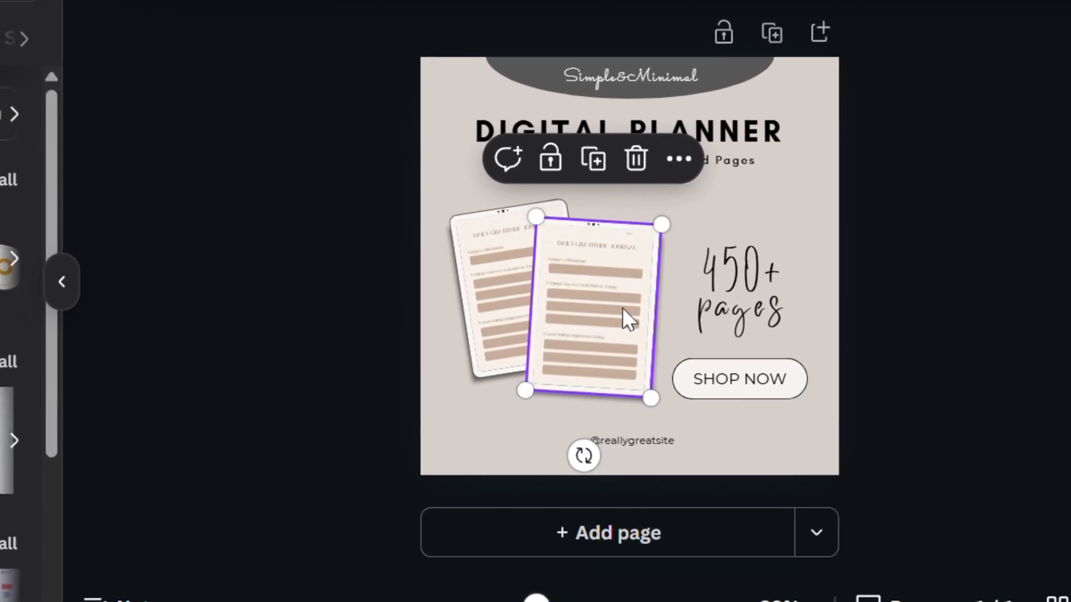
pyautogui.rightClick(627, 319)
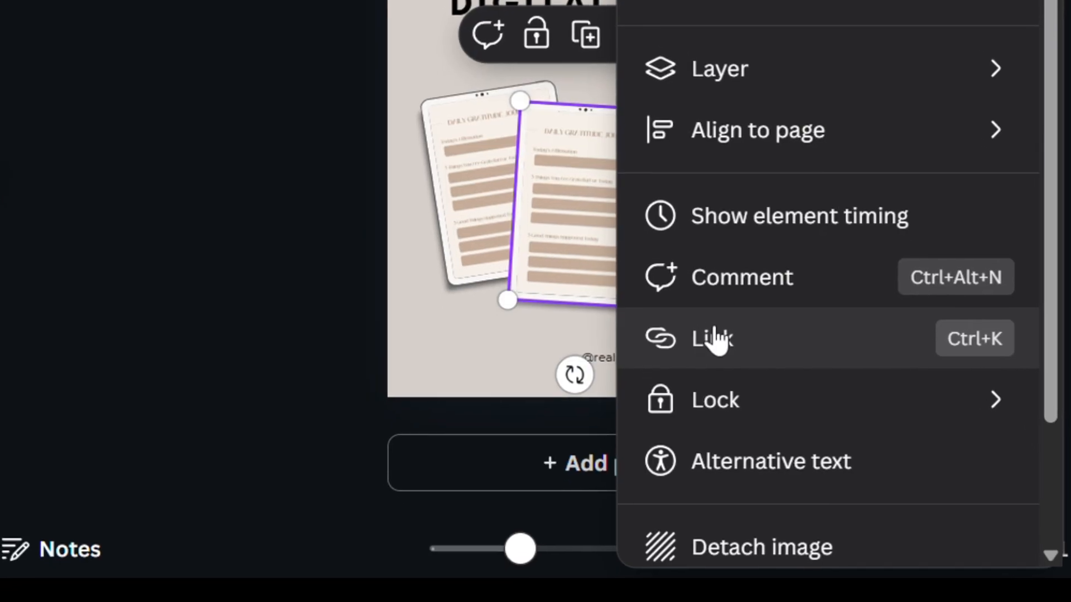
pyautogui.click(712, 338)
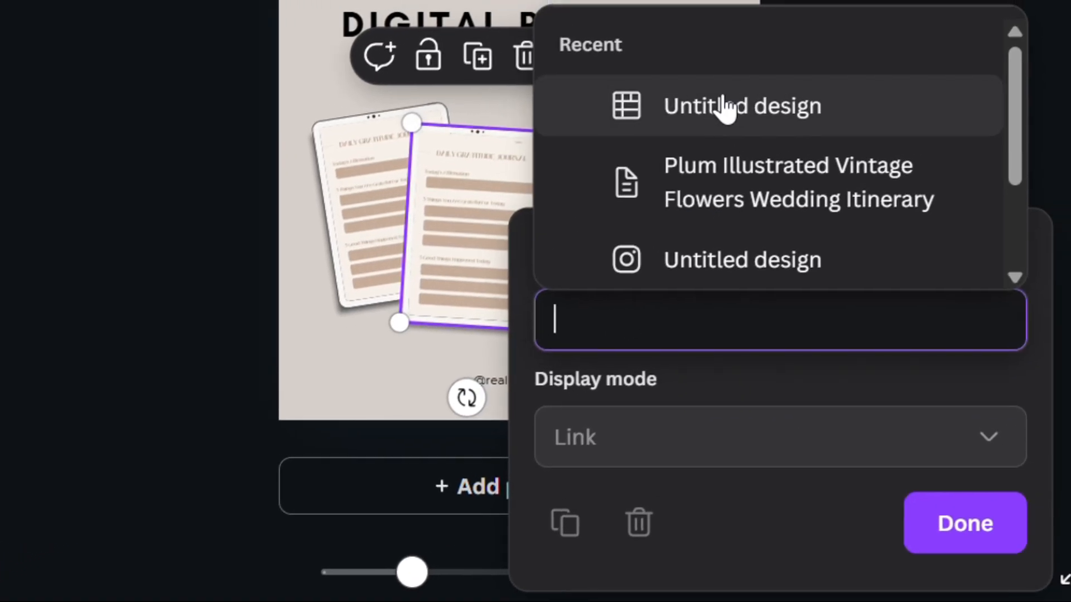
pyautogui.click(685, 258)
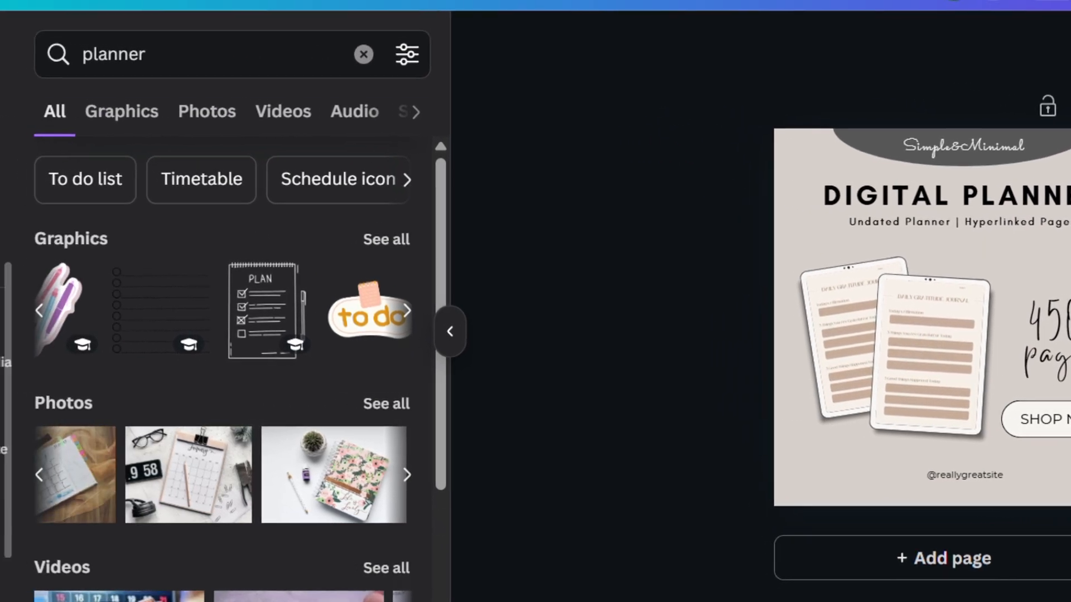
# Browse the chart library from bar, line and pie charts through scatter, hierarchy and bar race charts
pyautogui.click(10, 502)
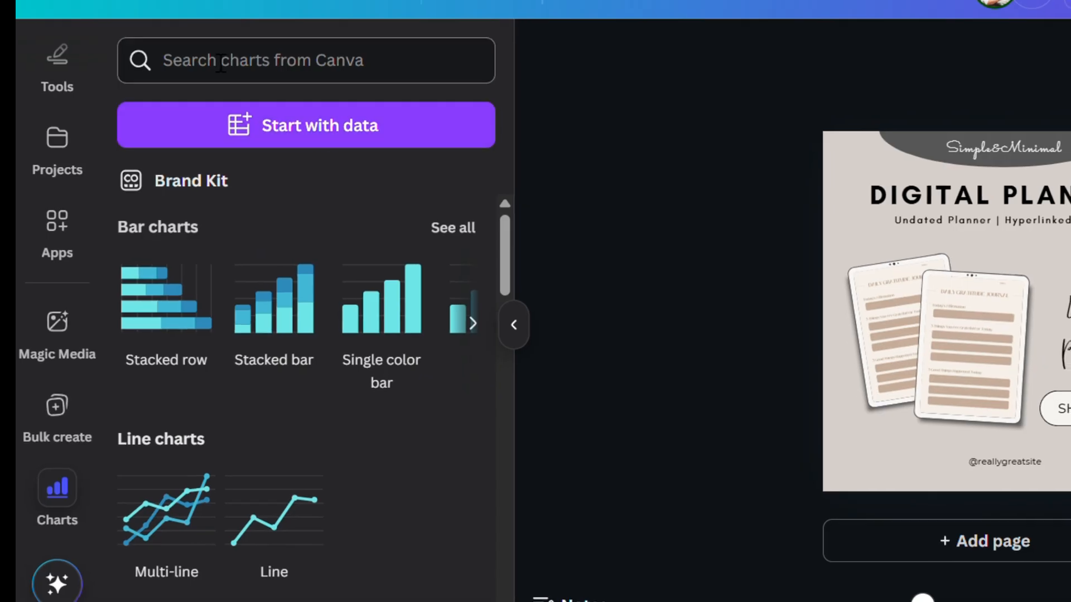
pyautogui.click(195, 79)
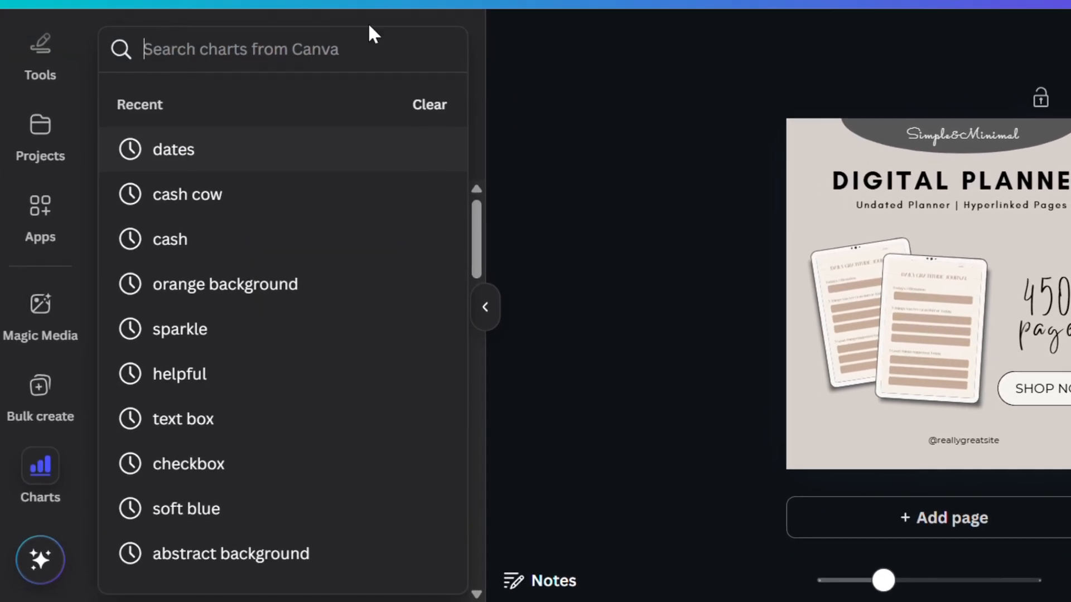
pyautogui.click(531, 86)
pyautogui.scroll(-4, 379, 241)
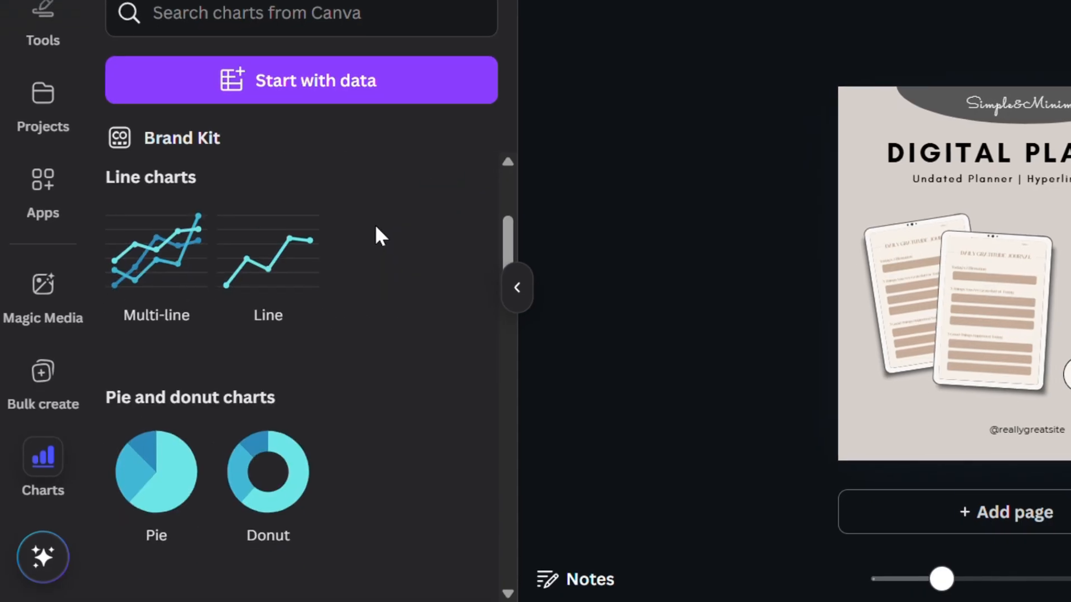
pyautogui.scroll(-6, 164, 256)
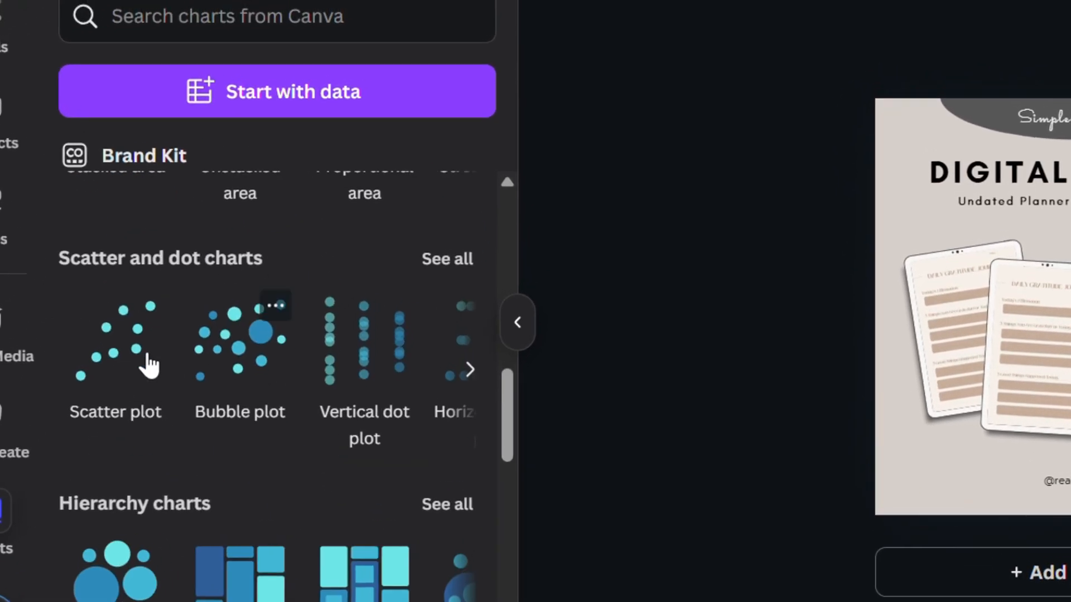
pyautogui.scroll(-5, 446, 402)
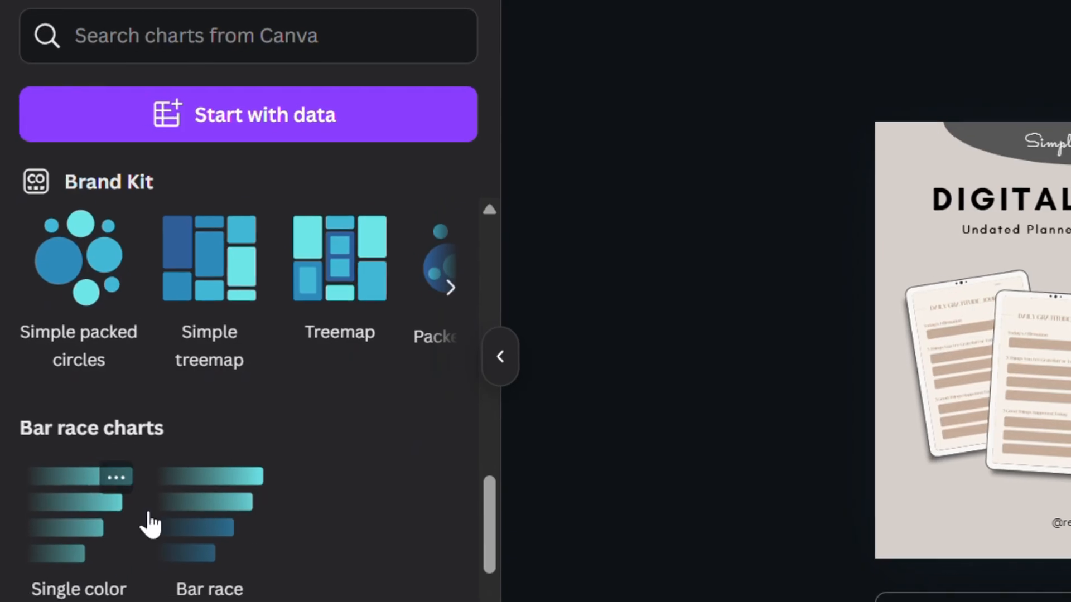
pyautogui.scroll(-8, 275, 527)
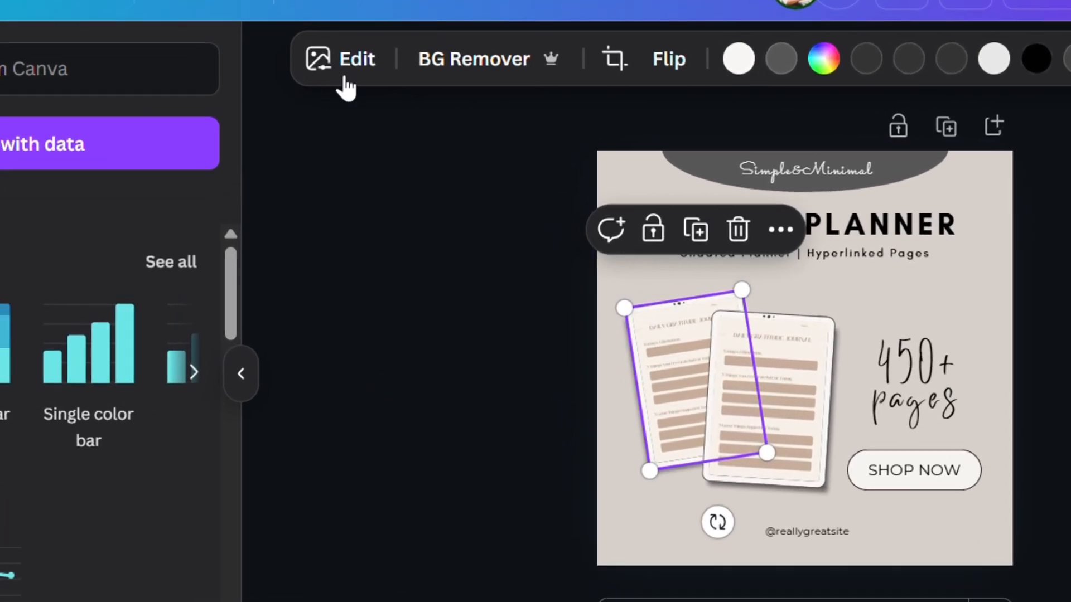
# Open the editing options of the rear planner page image and examine the Magic Studio tools, filters, effects and apps
pyautogui.click(344, 55)
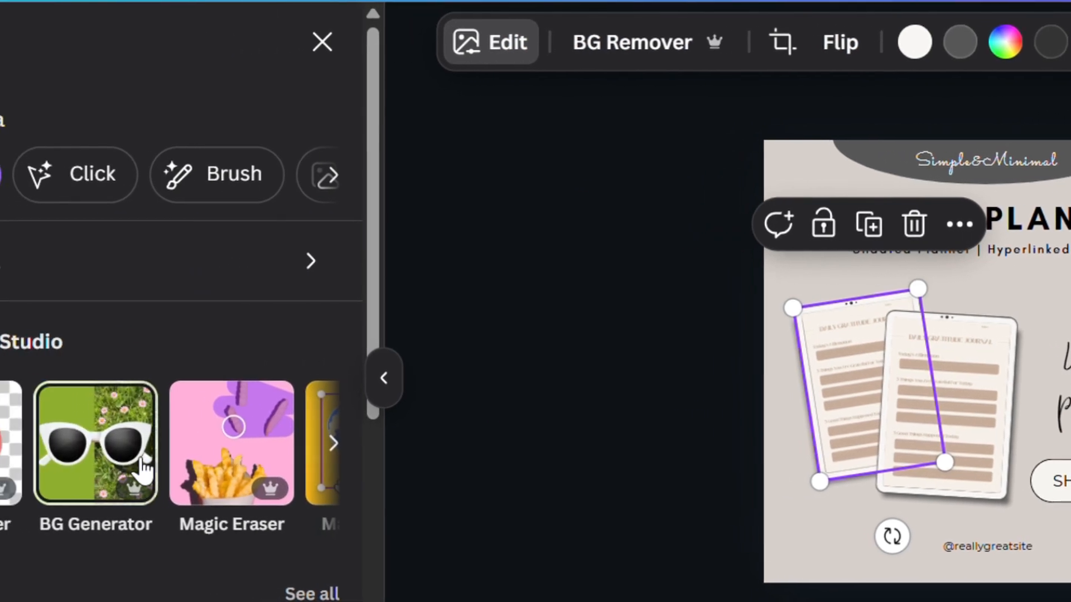
pyautogui.hscroll(3, 167, 463)
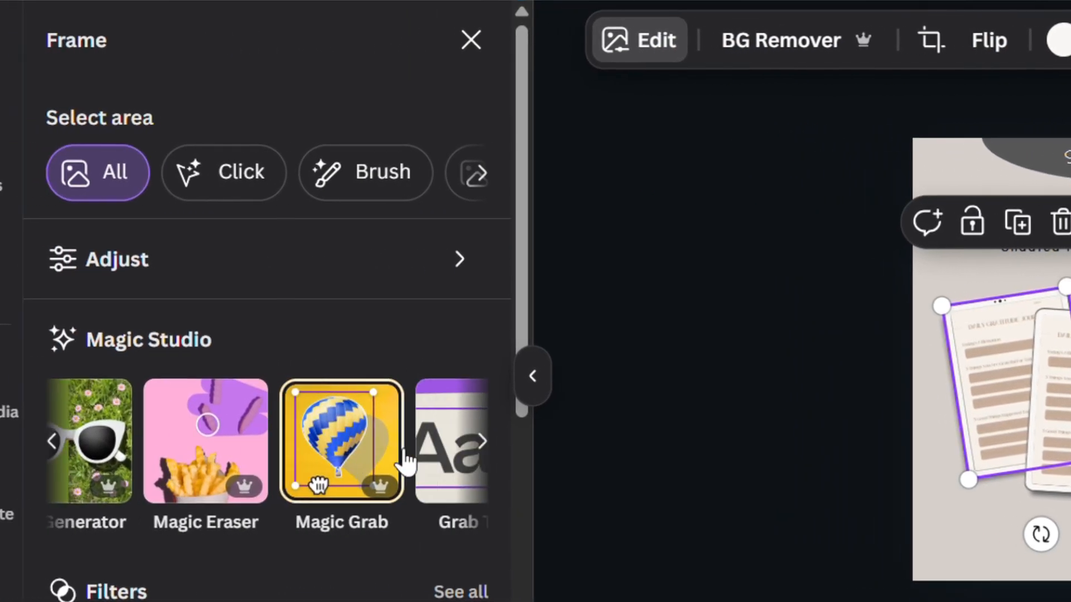
pyautogui.hscroll(5, 405, 462)
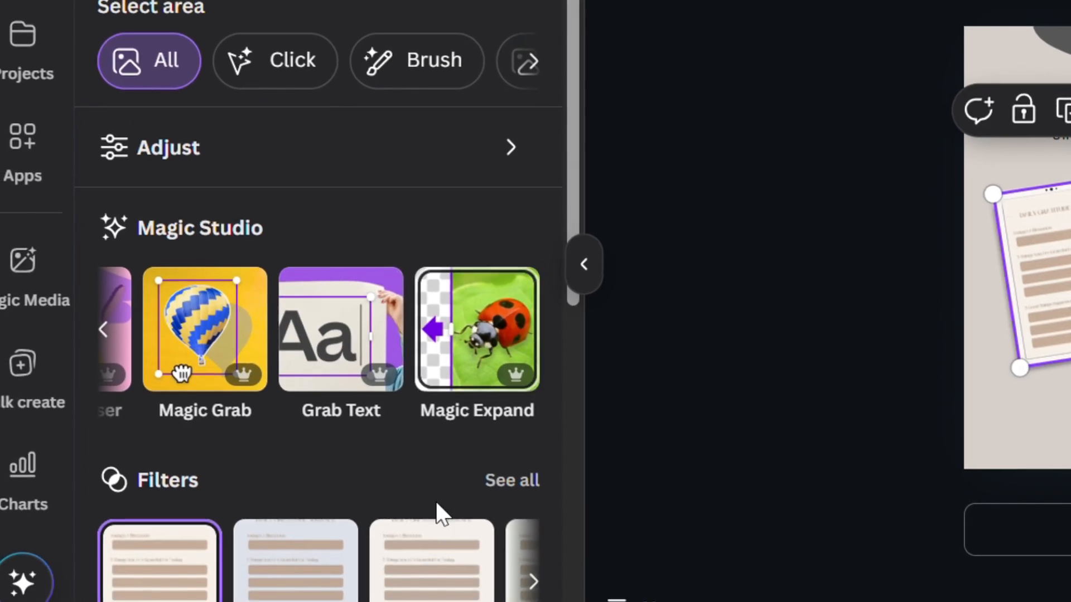
pyautogui.scroll(-8, 384, 484)
pyautogui.hscroll(5, 432, 437)
pyautogui.scroll(-3, 435, 443)
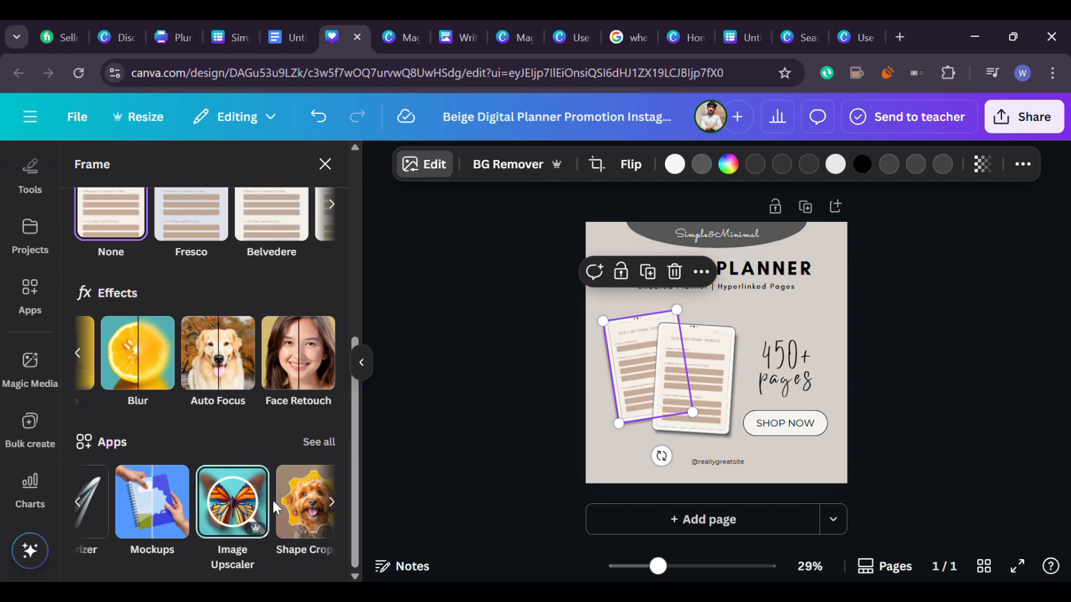
# Examine the brand assets, covering the Brand Templates, logos, Momentum colors, fonts, photos, graphics and icons
pyautogui.click(30, 486)
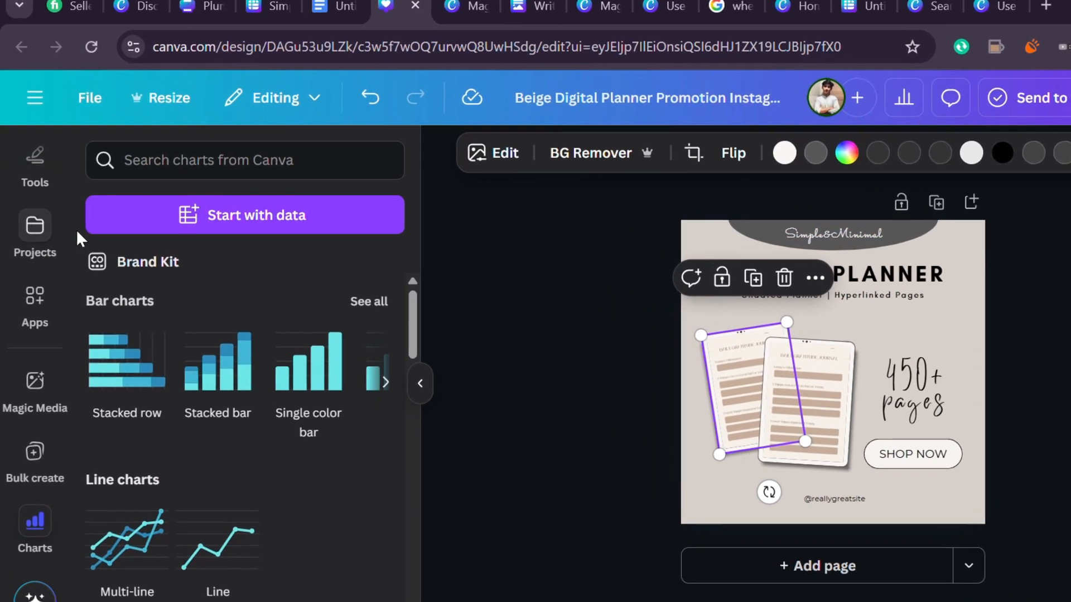
pyautogui.scroll(2, 55, 239)
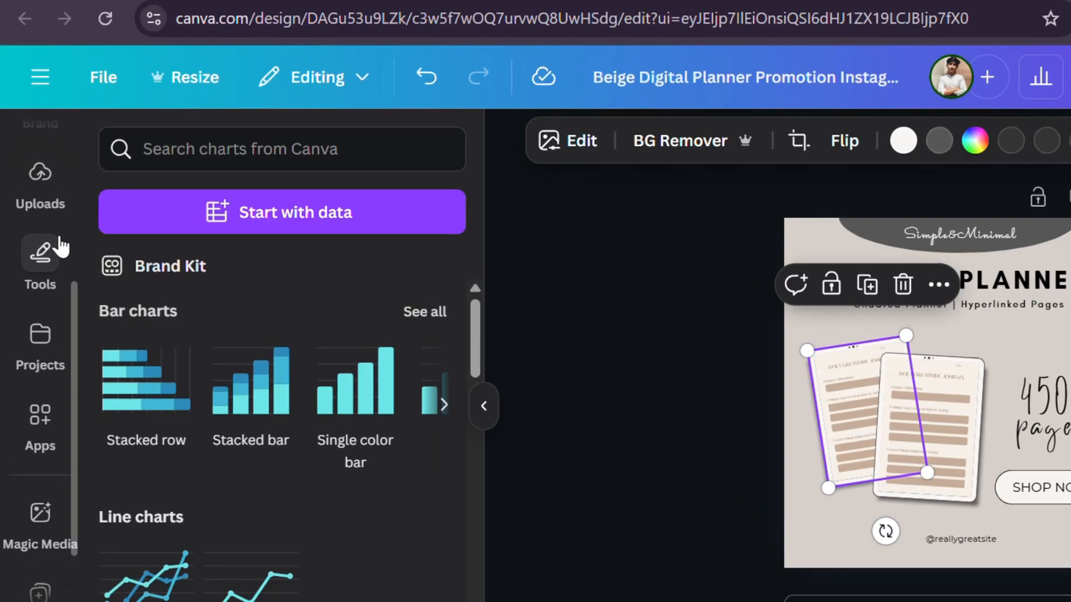
pyautogui.scroll(3, 61, 245)
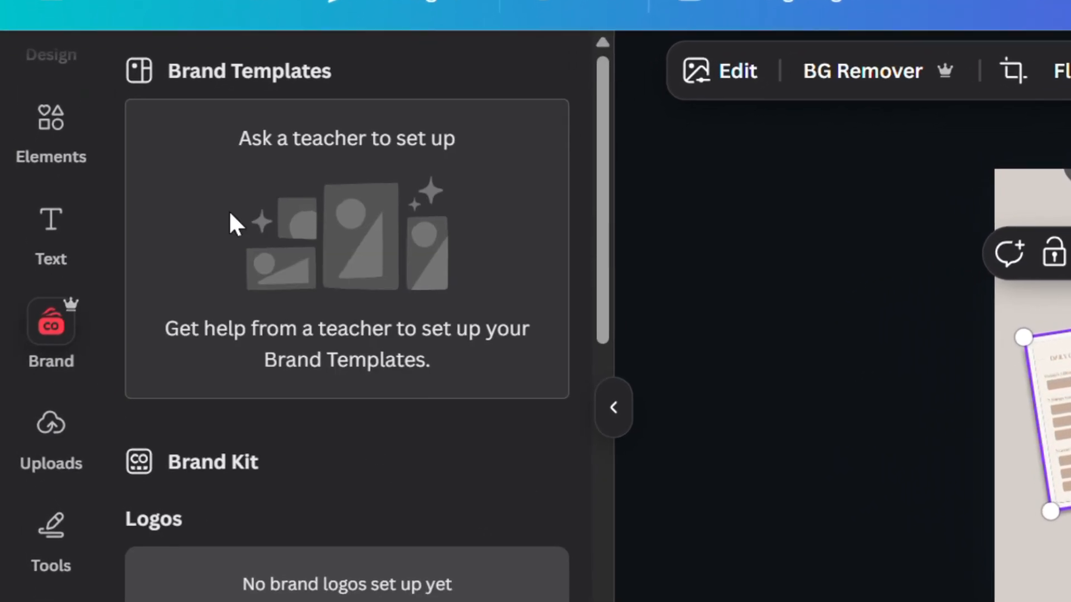
pyautogui.scroll(-3, 357, 189)
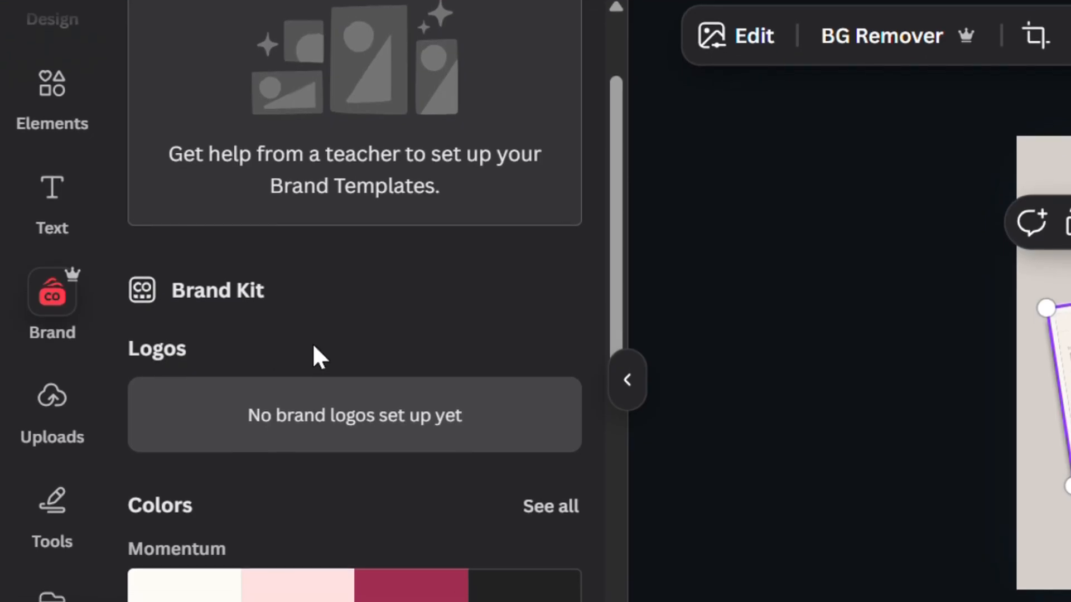
pyautogui.scroll(-3, 312, 343)
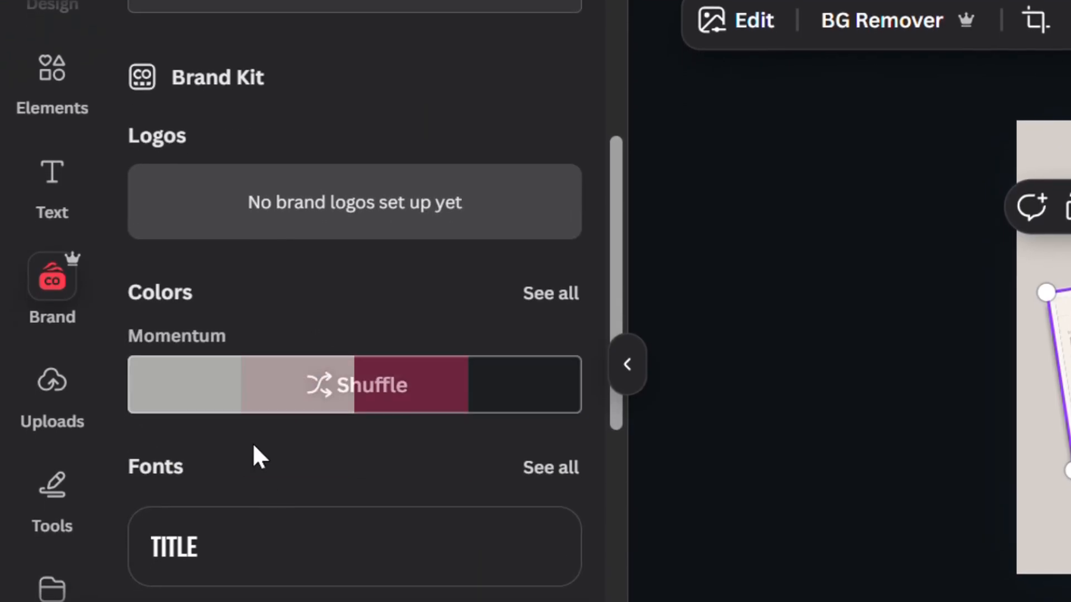
pyautogui.scroll(-10, 274, 491)
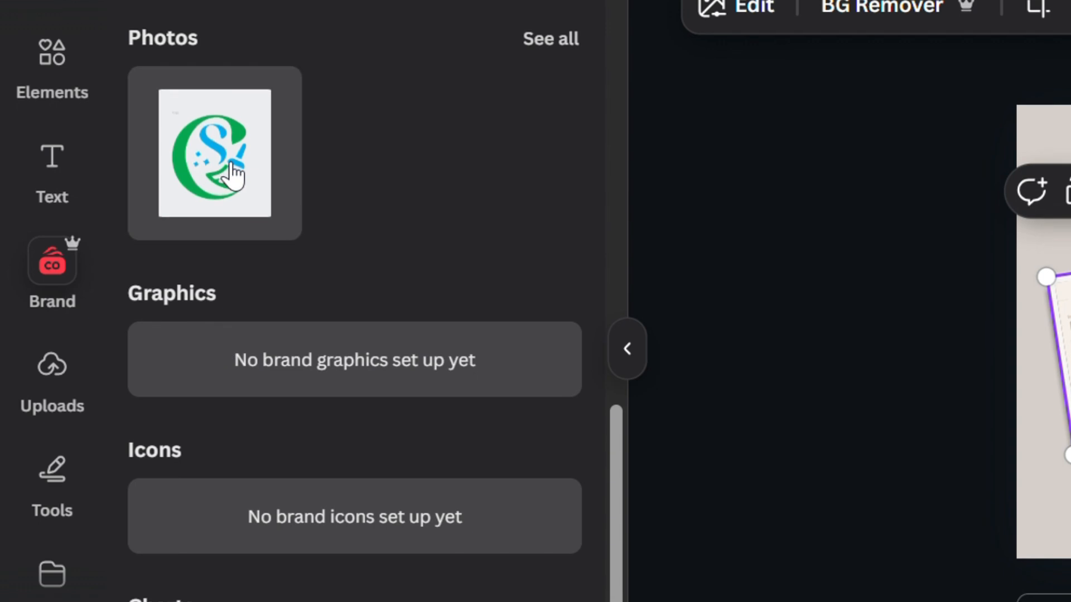
pyautogui.scroll(4, 234, 174)
pyautogui.scroll(10, 221, 165)
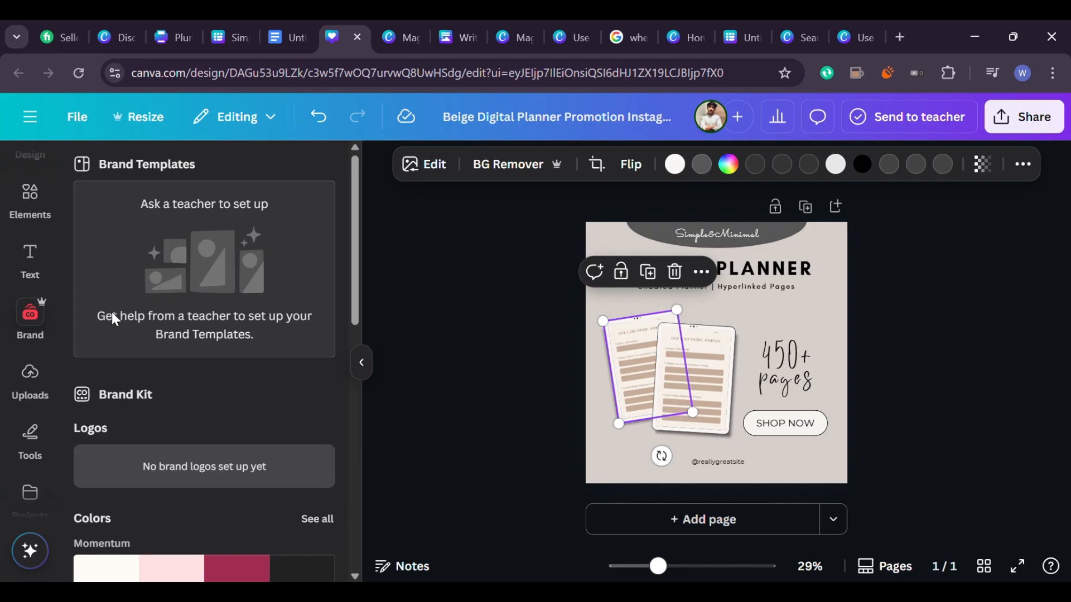
pyautogui.moveTo(179, 287); pyautogui.dragTo(329, 287)
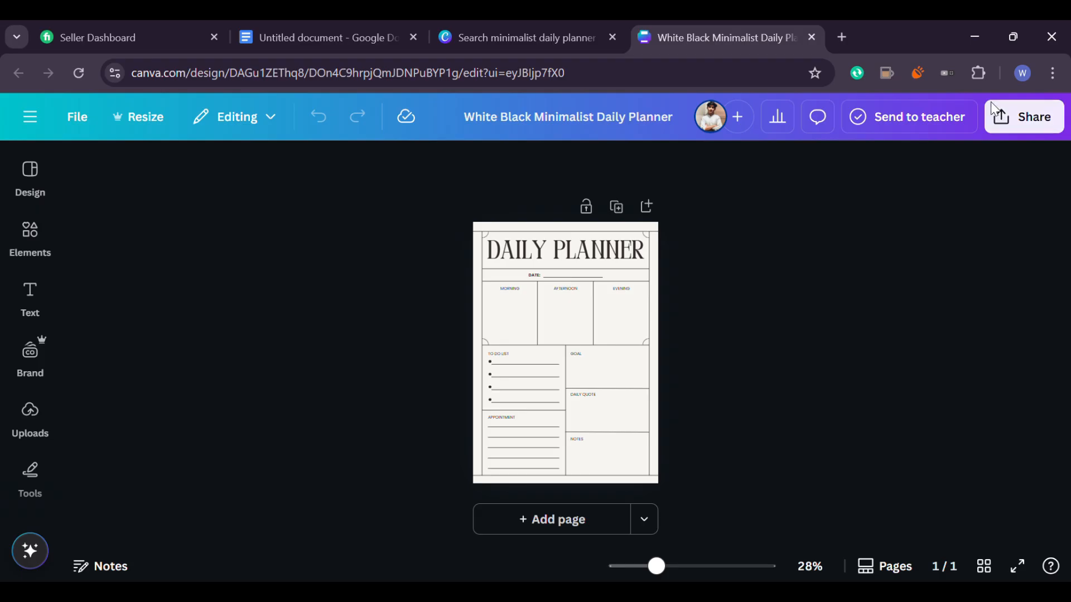
# Open the daily planner's design templates, and browse the Canva apps available in the Simple Sheet
pyautogui.click(31, 166)
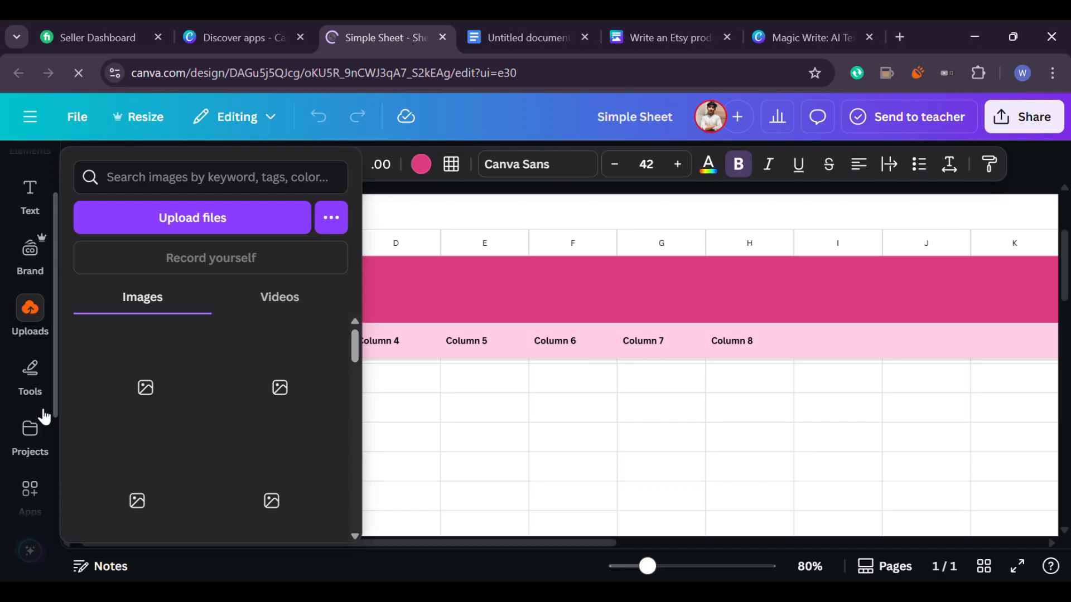
pyautogui.click(42, 415)
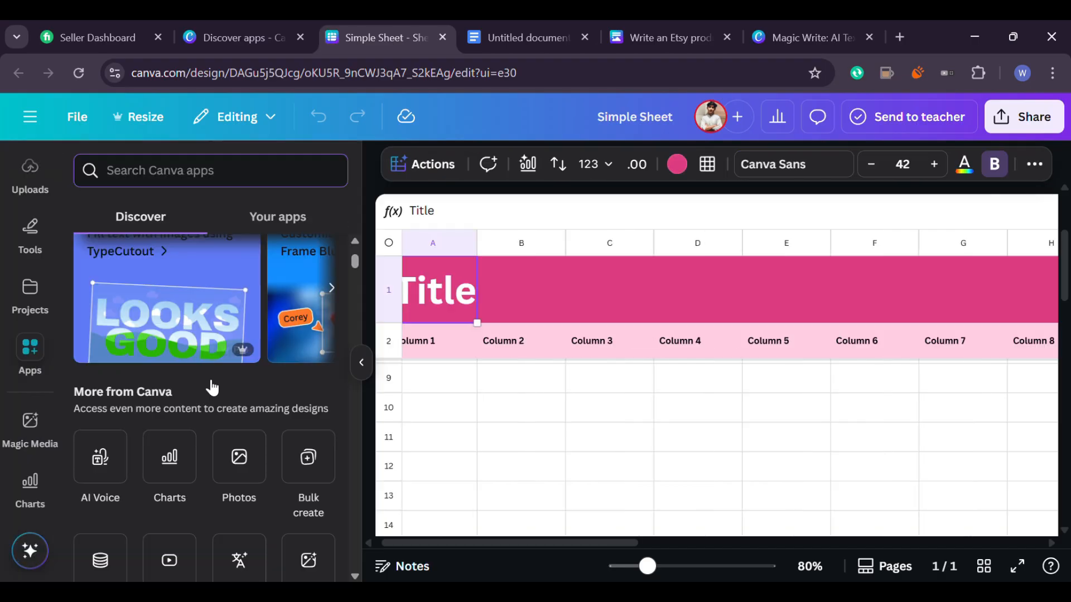
pyautogui.scroll(-2, 209, 383)
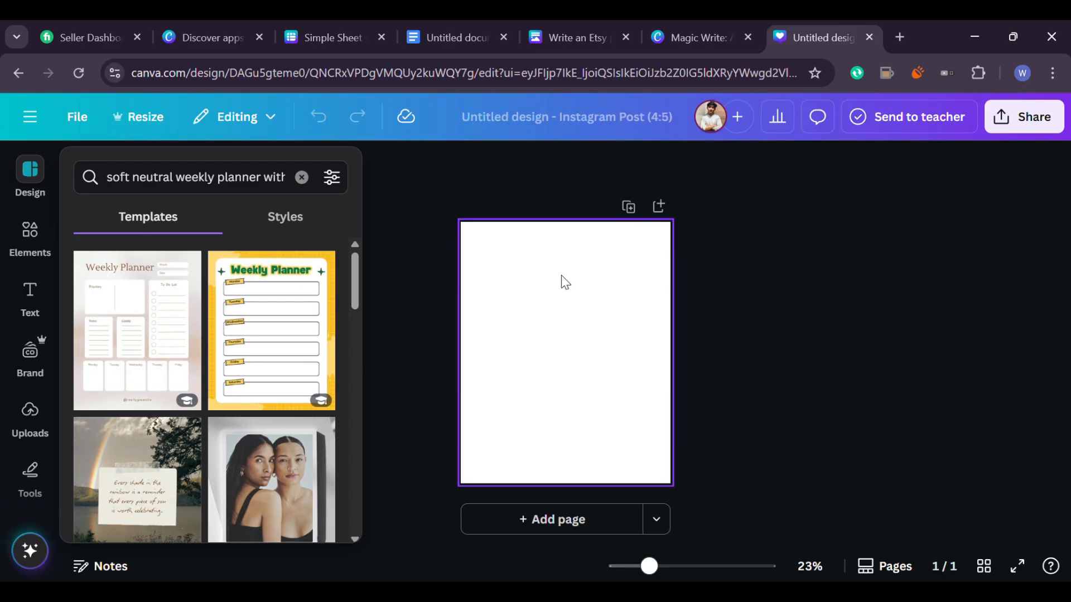
# Apply the soft neutral Weekly Planner template to the blank Instagram post and generate "5 matching icons in soft outline style" with Magic Media
pyautogui.click(137, 335)
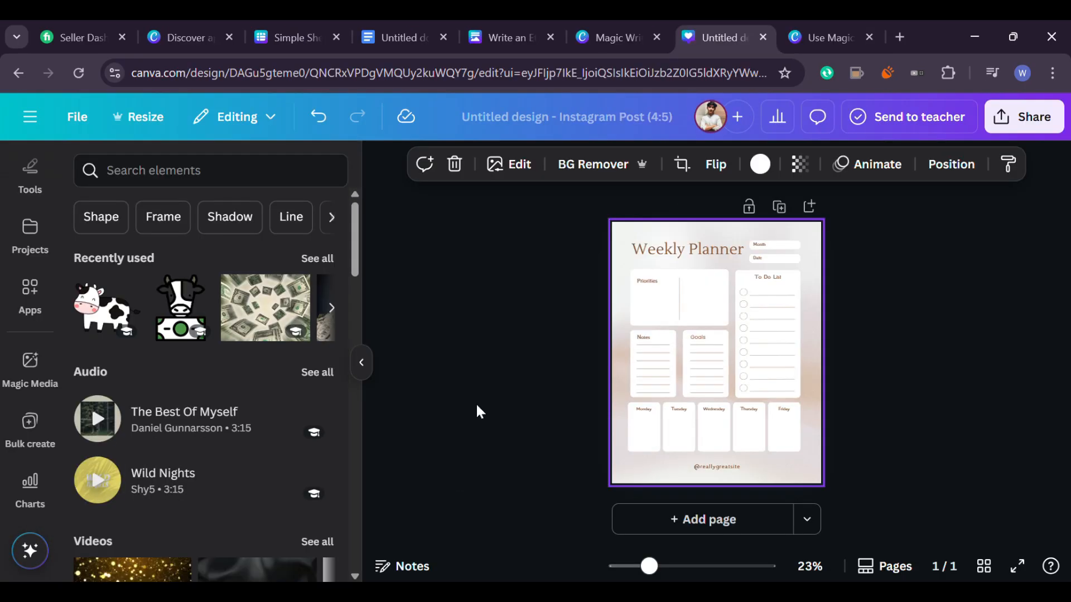
pyautogui.click(30, 365)
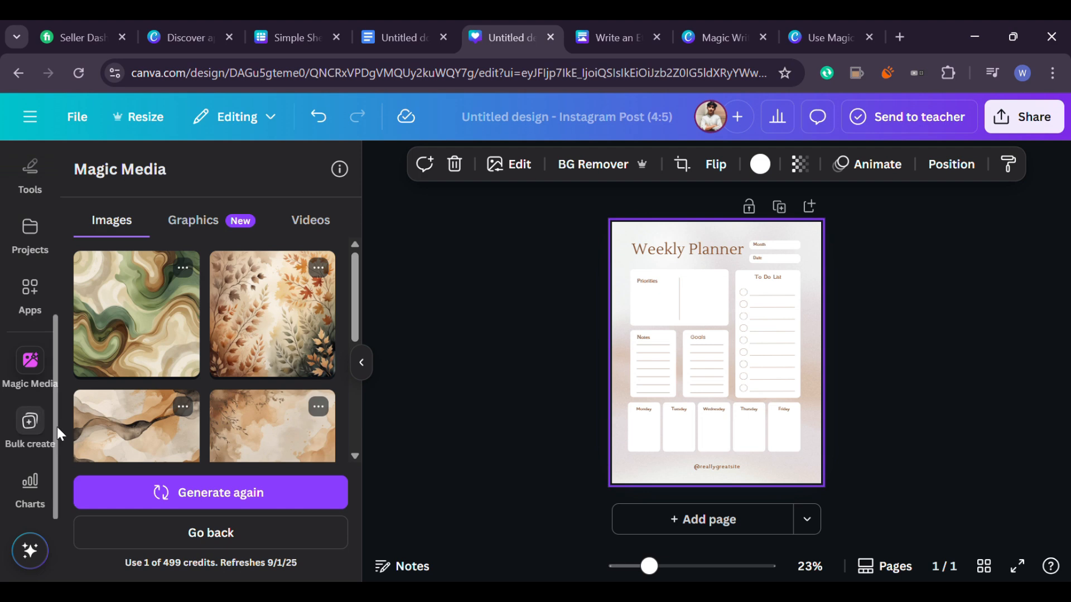
pyautogui.scroll(-4, 92, 322)
pyautogui.click(220, 492)
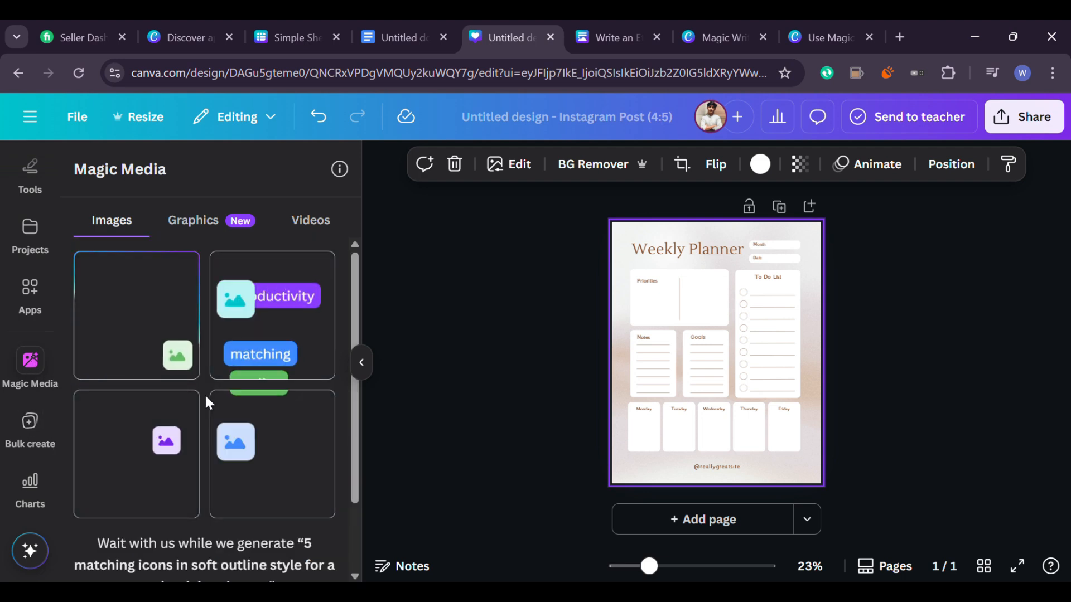
pyautogui.scroll(-2, 136, 440)
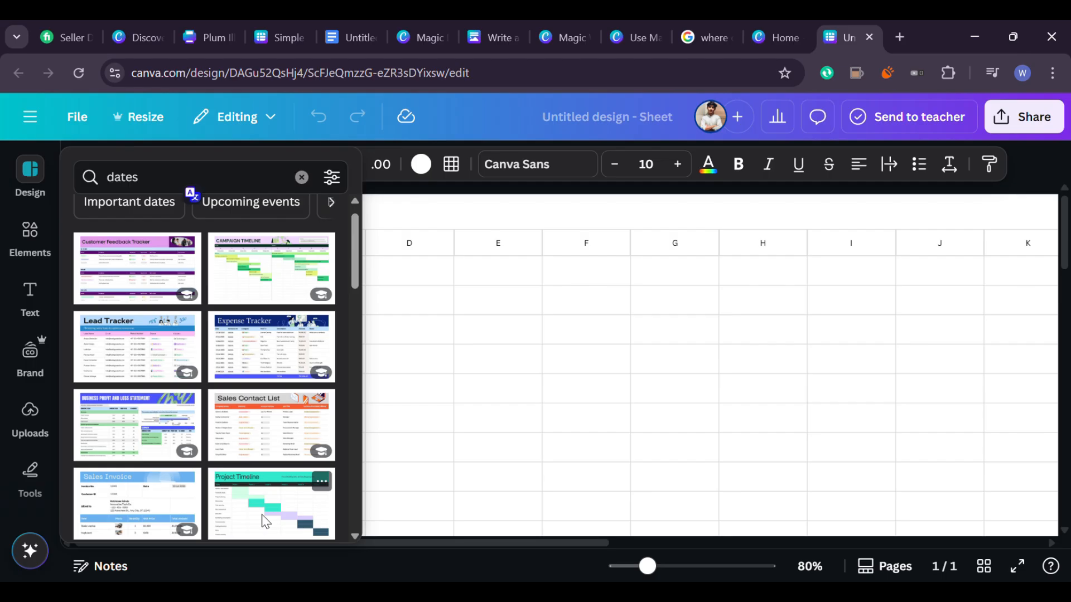
# Apply the Project Timeline template to the blank Sheet, and open the options for creating a new design from the template search page
pyautogui.click(261, 514)
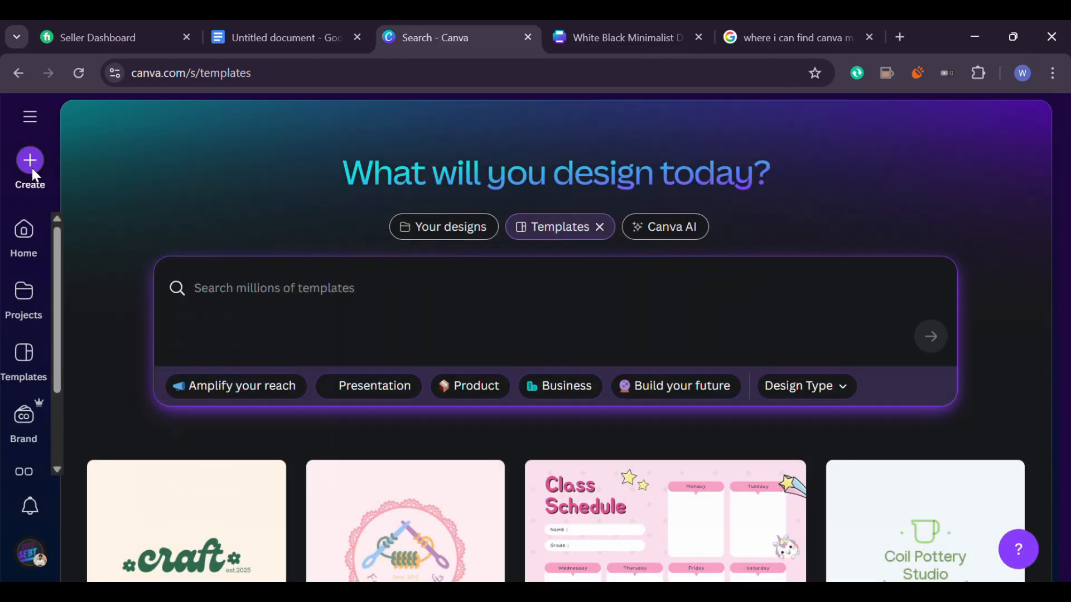
pyautogui.click(30, 161)
pyautogui.click(124, 225)
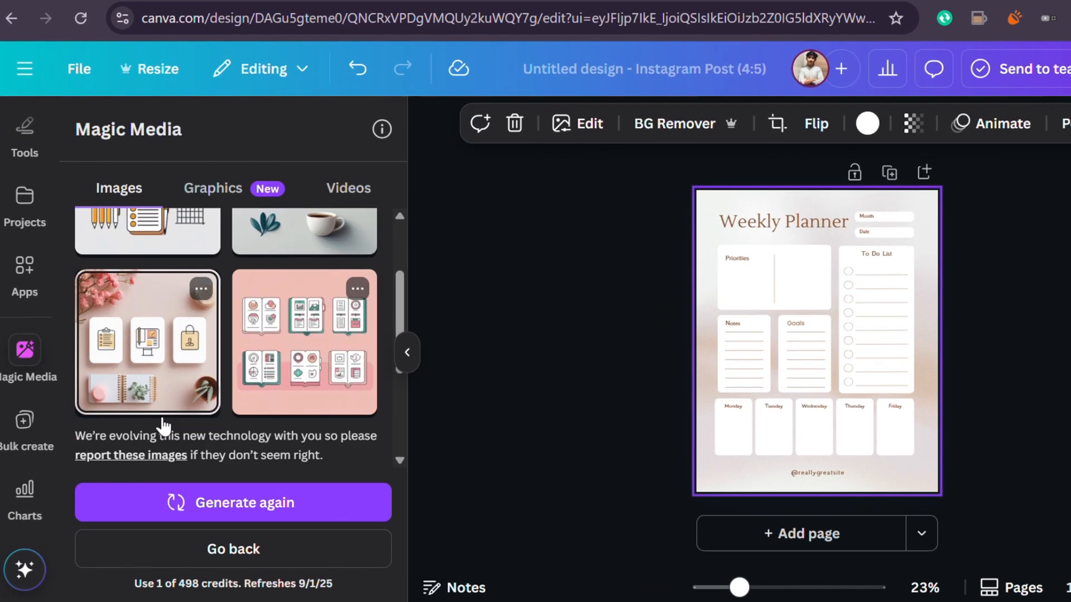
# Review the images generated by Magic Media and highlight the prompt "calm beige watercolor texture"
pyautogui.scroll(-2, 162, 426)
pyautogui.scroll(5, 225, 351)
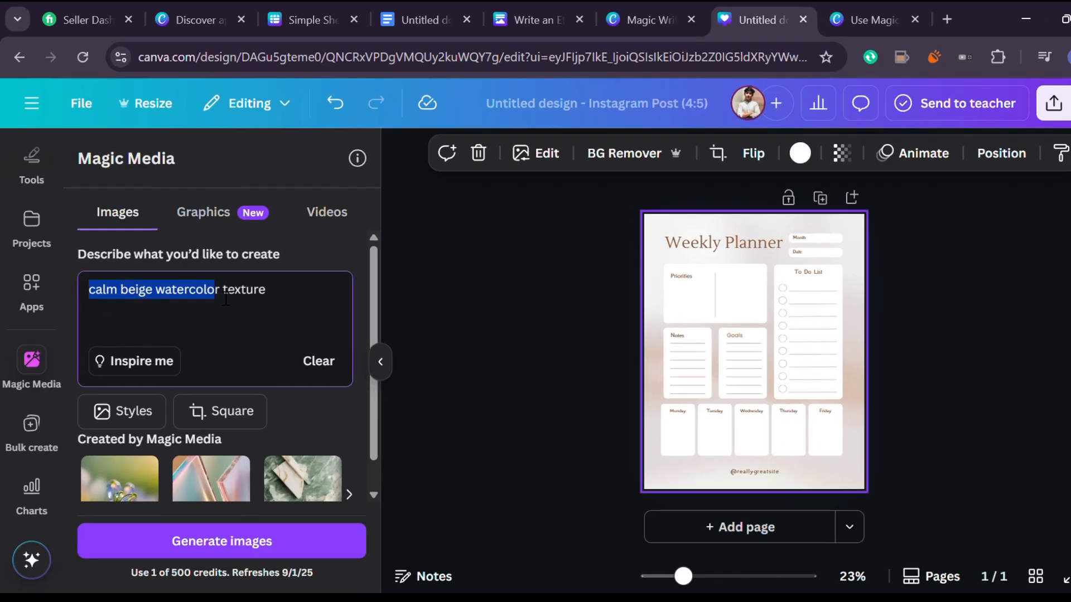
pyautogui.moveTo(219, 290); pyautogui.dragTo(310, 306)
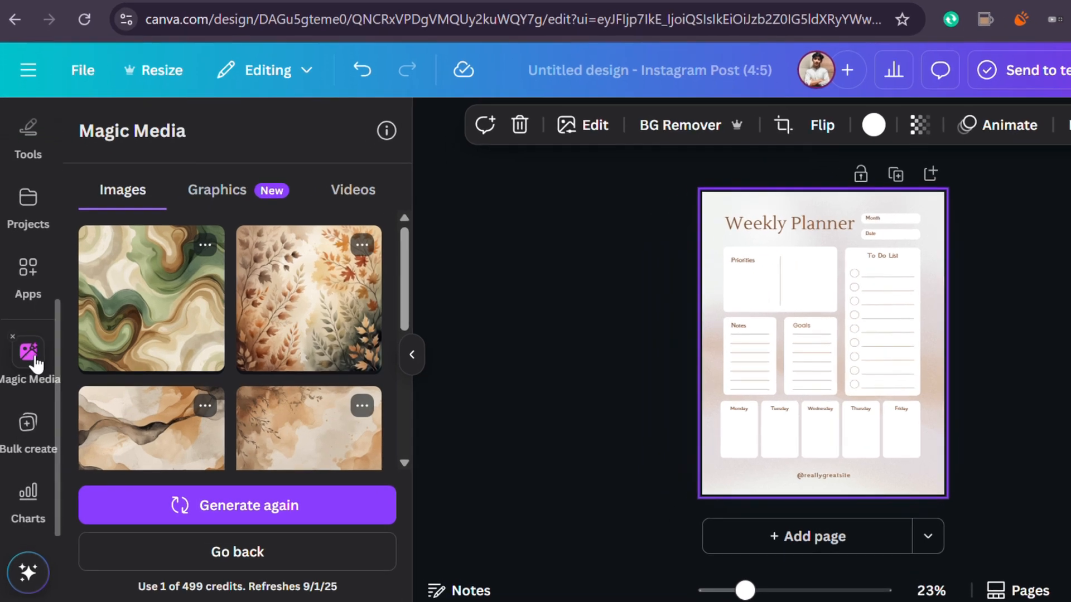
pyautogui.scroll(-5, 225, 407)
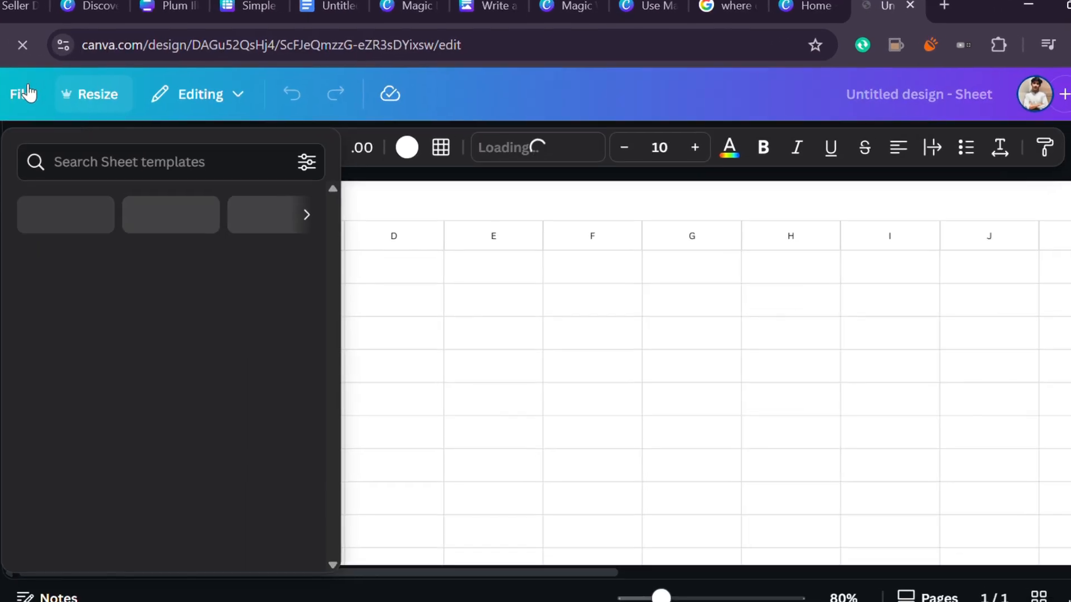
# Search the Sheet templates for "dates" and choose the Project Timeline template
pyautogui.click(129, 162)
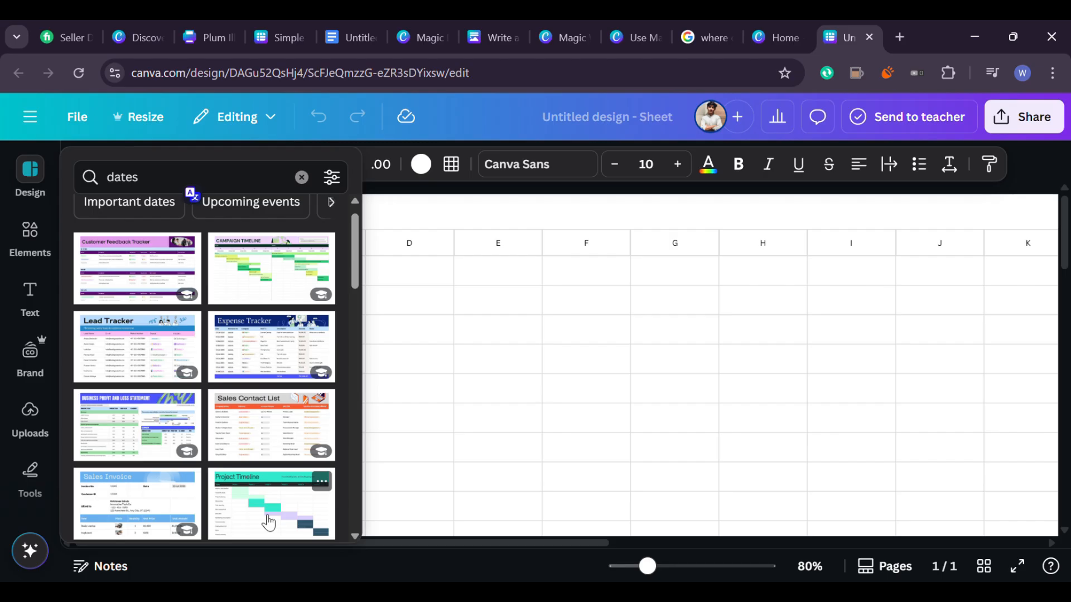
pyautogui.click(267, 517)
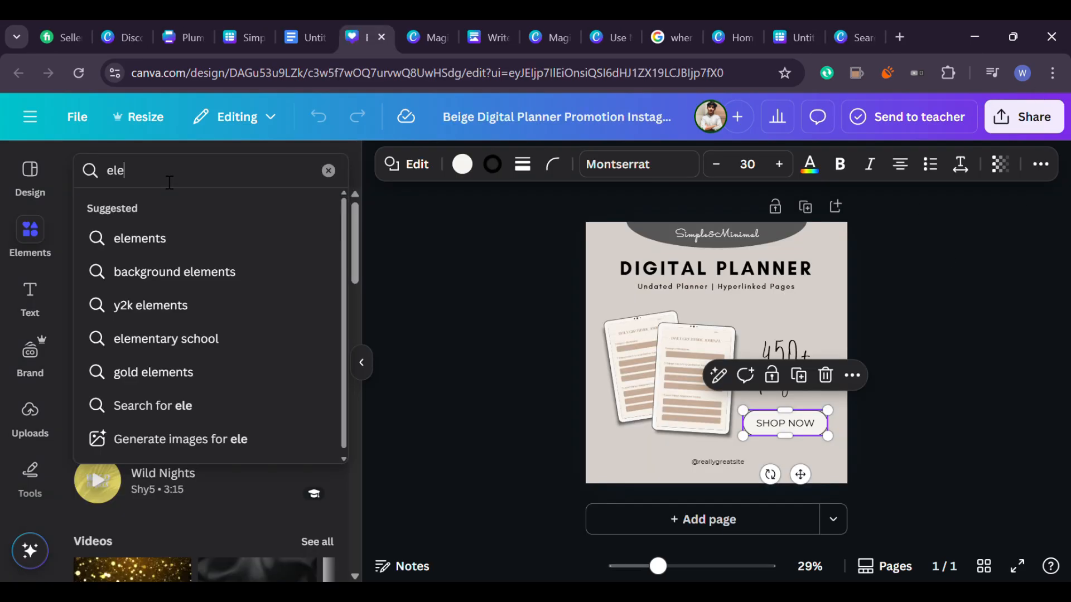
# Change the element search to "planner" and open the link settings of the front planner page image
pyautogui.press('BackSpace')
pyautogui.press('BackSpace')
pyautogui.press('BackSpace')
pyautogui.write('pla')
pyautogui.write('nni')
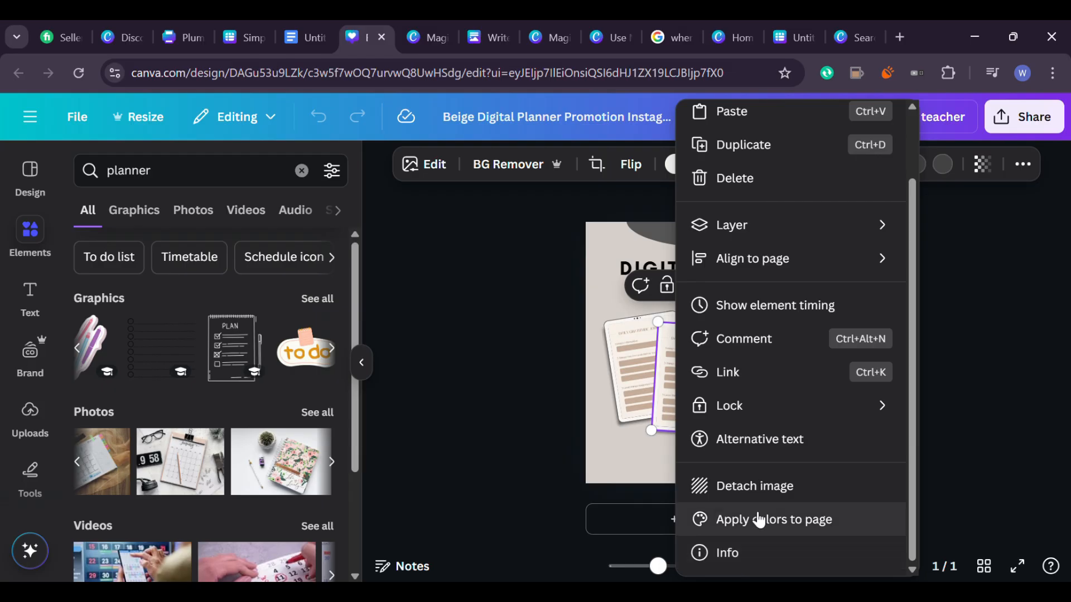
pyautogui.click(792, 372)
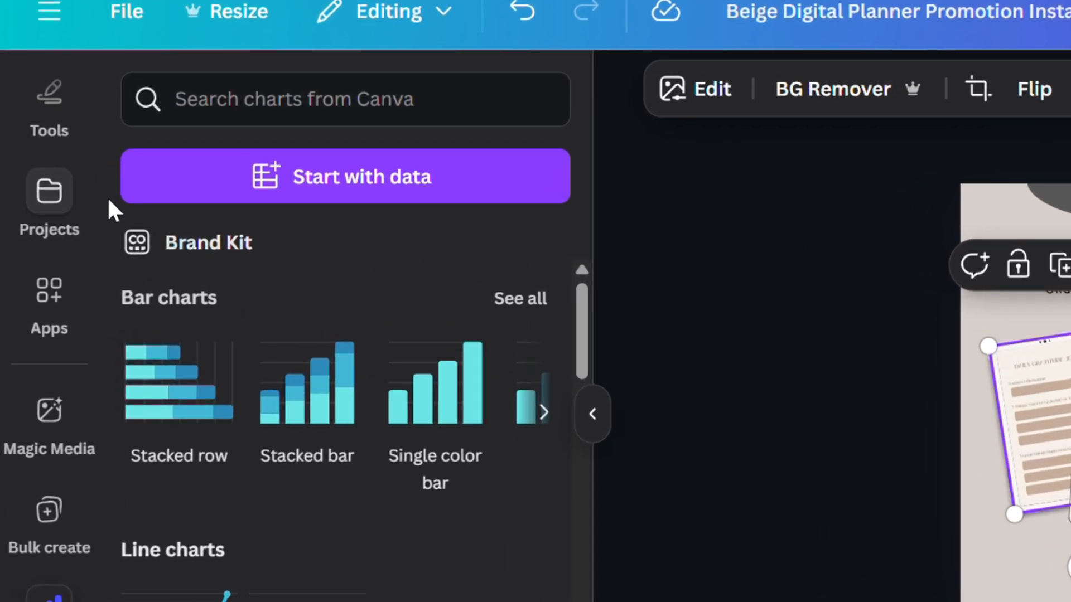
# Switch from the chart library to the brand assets of the digital planner promotion design
pyautogui.scroll(6, 92, 206)
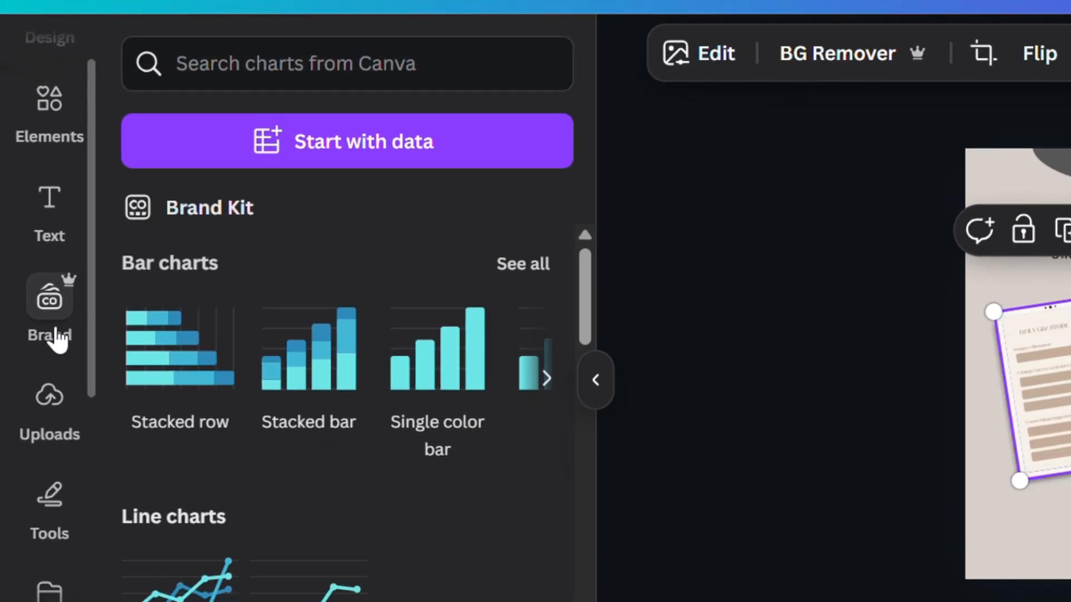
pyautogui.click(55, 333)
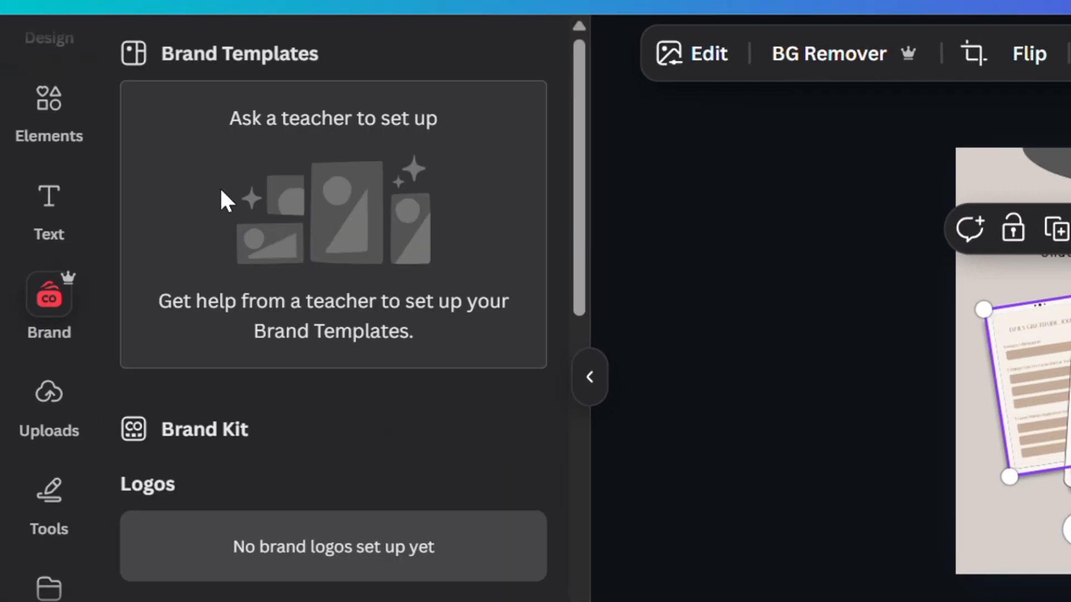